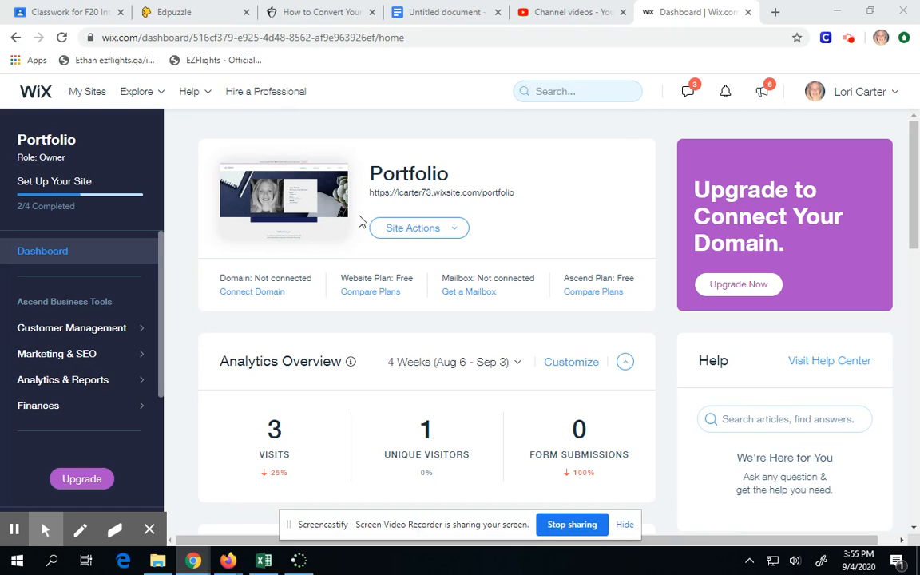
- Open the Portfolio site for editing and bring up the management view of its pages
left_click(417, 233)
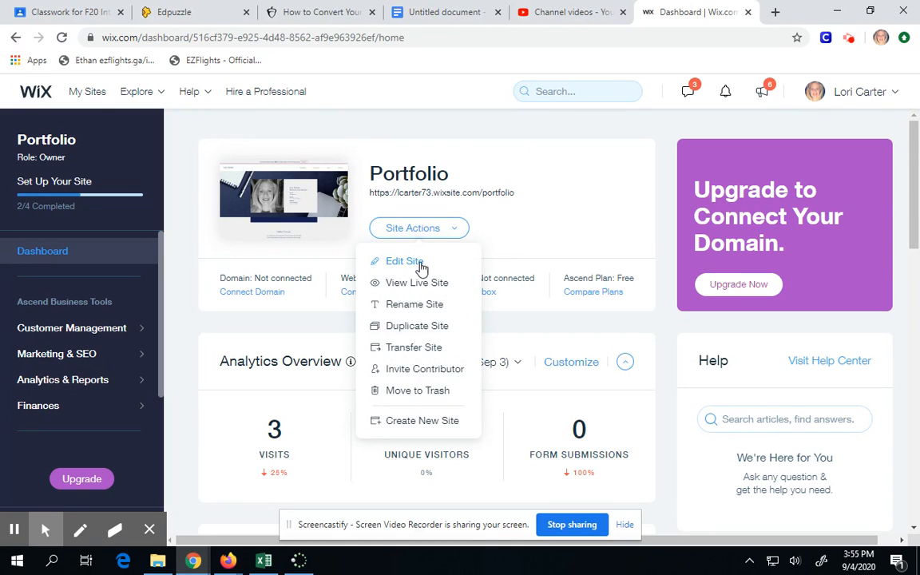
left_click(391, 270)
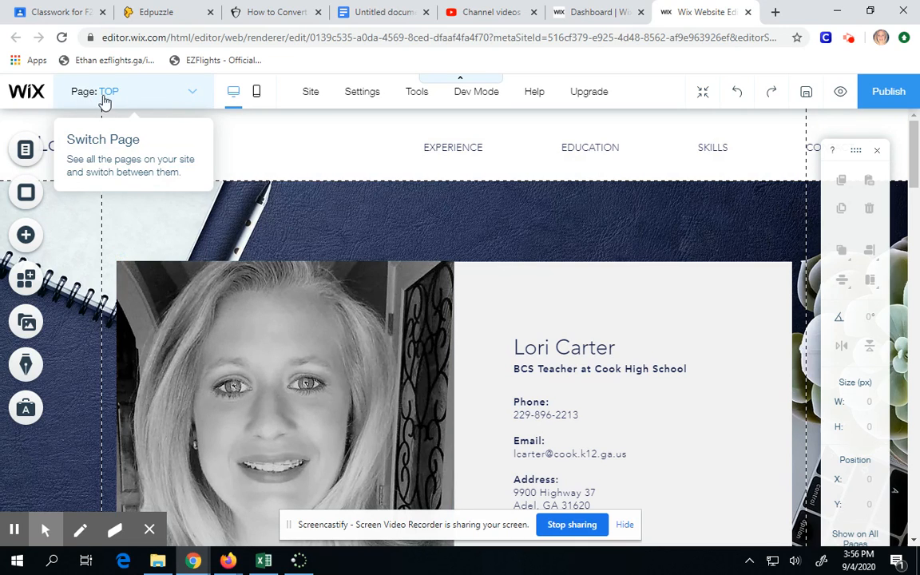
left_click(193, 96)
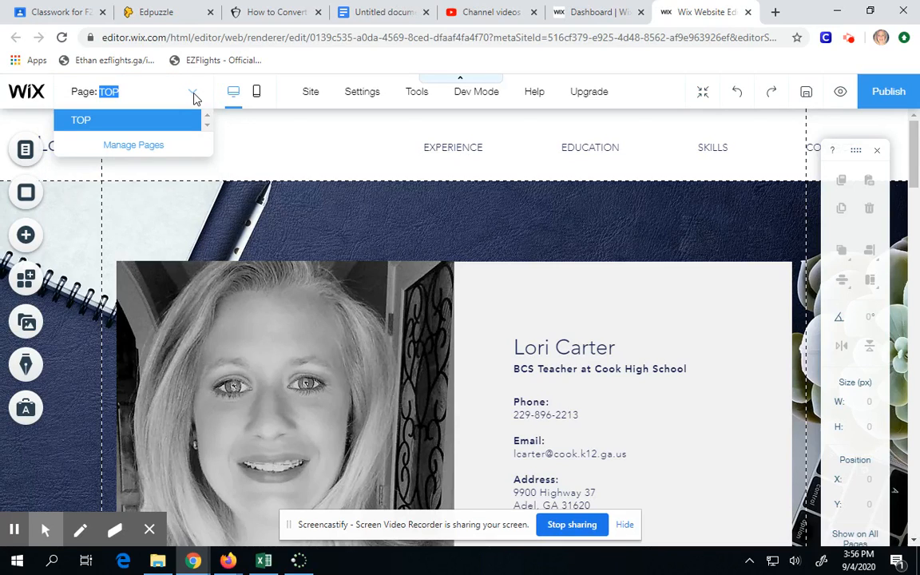
left_click(195, 97)
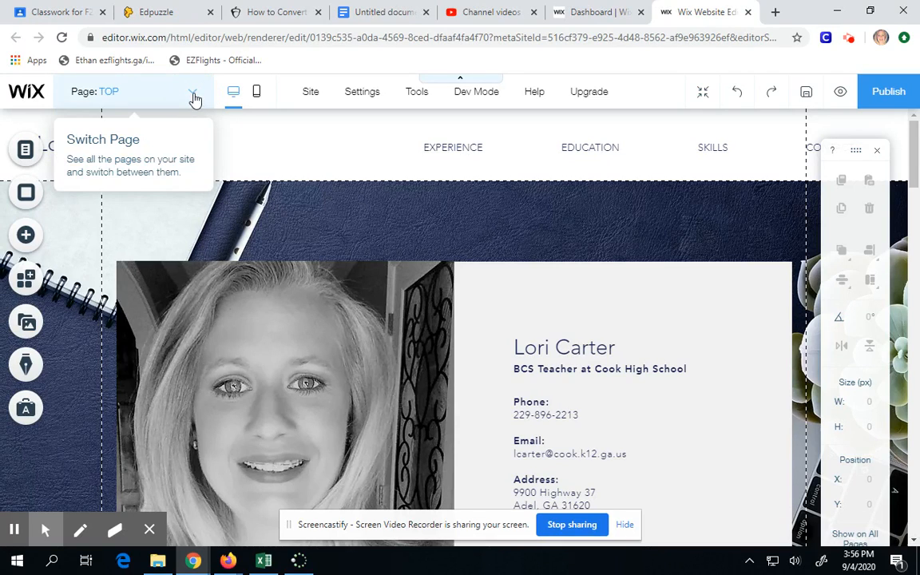
left_click(194, 97)
left_click(125, 149)
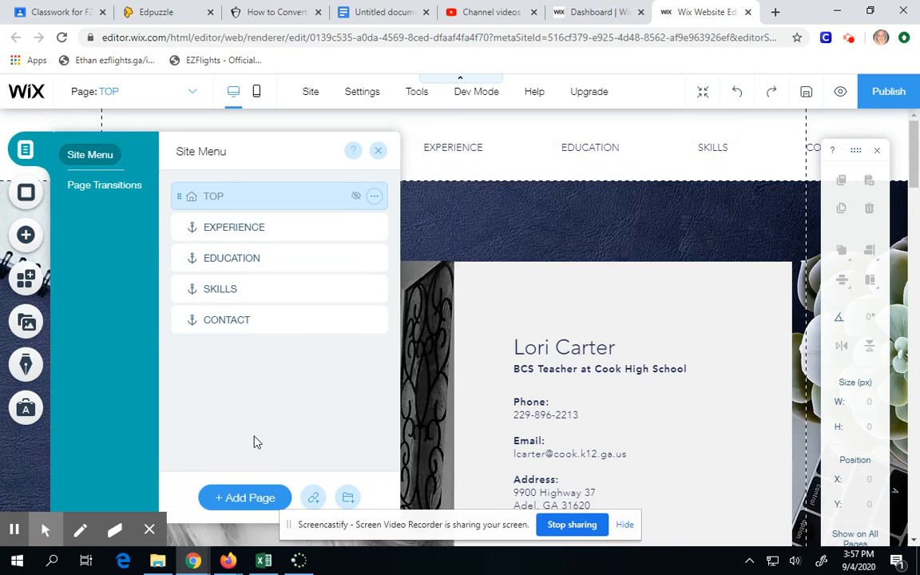
- Add a new page to the site and name it PROJECTS
left_click(244, 502)
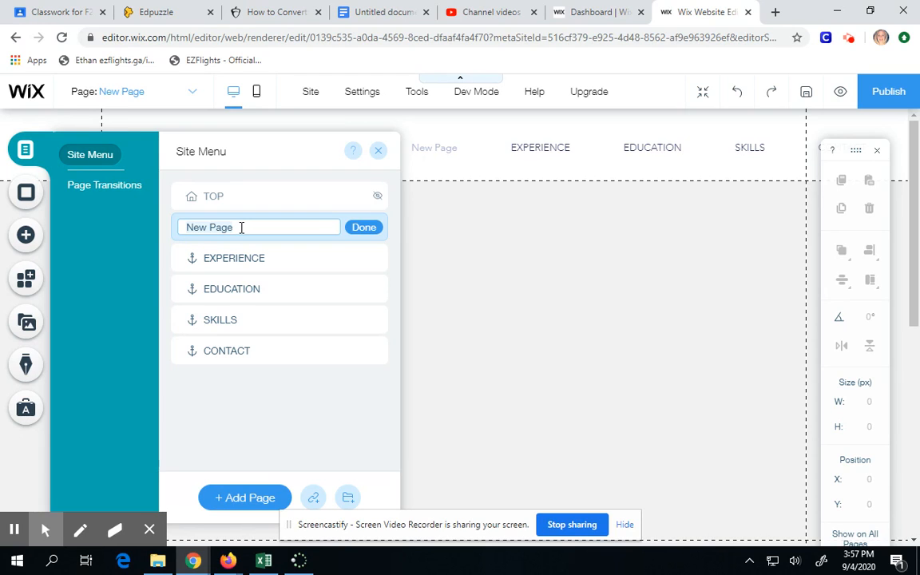
type("Projects")
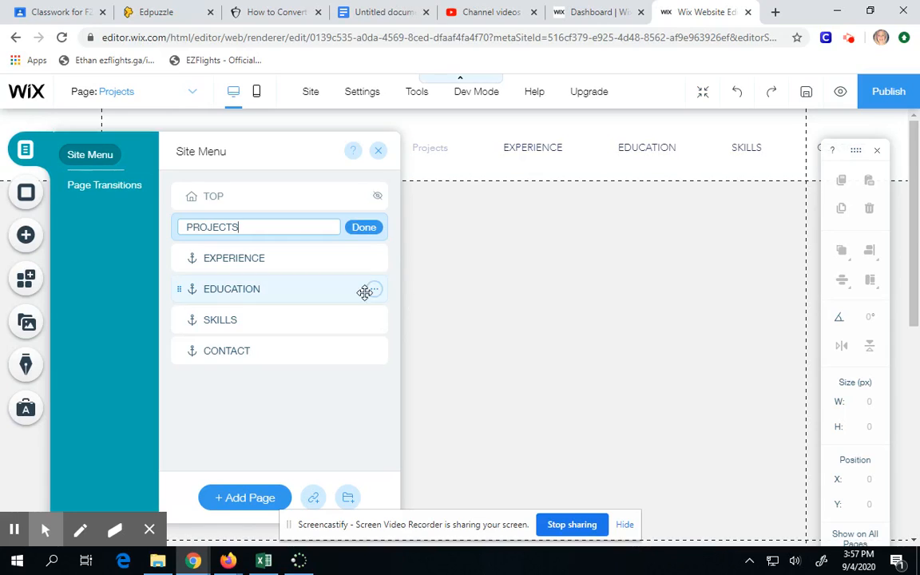
left_click(365, 229)
left_click(378, 151)
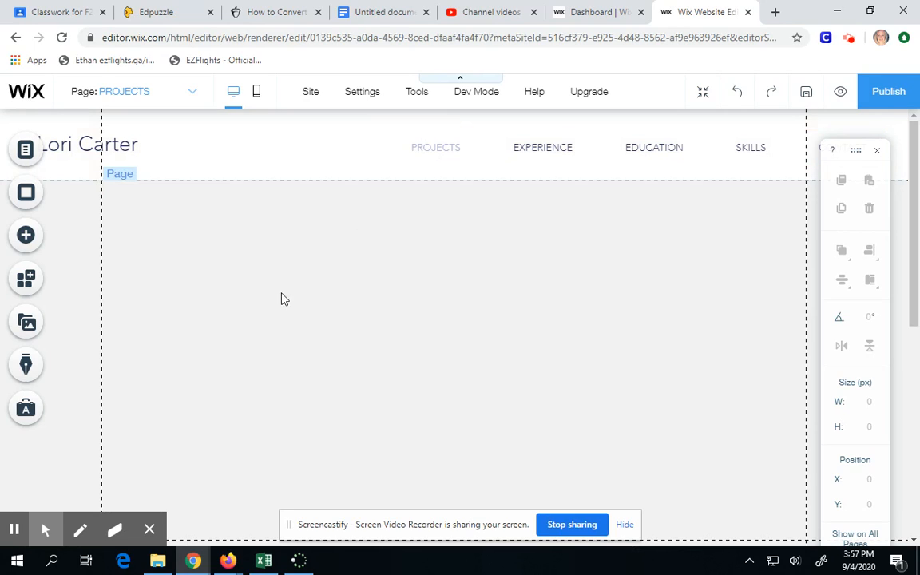
- Look over the blank PROJECTS page and check the list of the site's pages
scroll(704, 454, "down", 5)
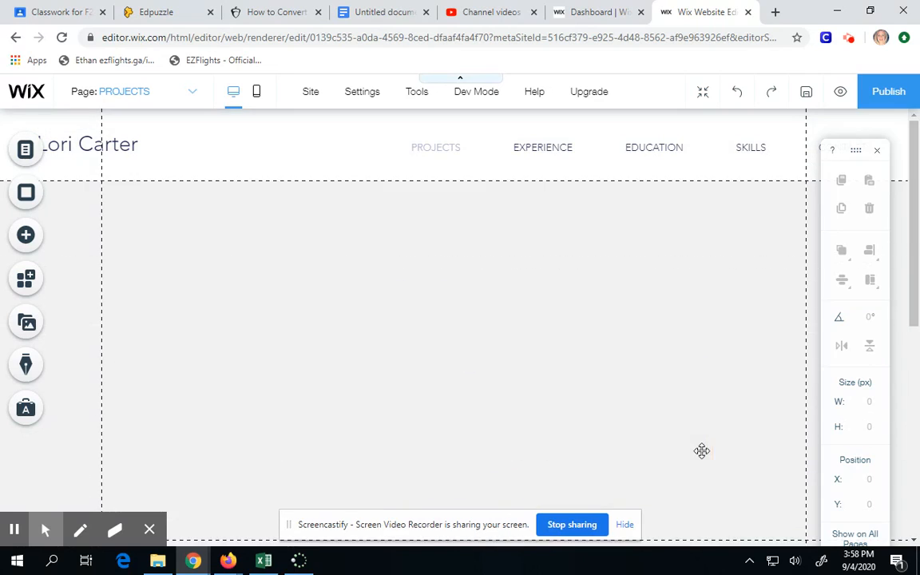
scroll(703, 454, "up", 5)
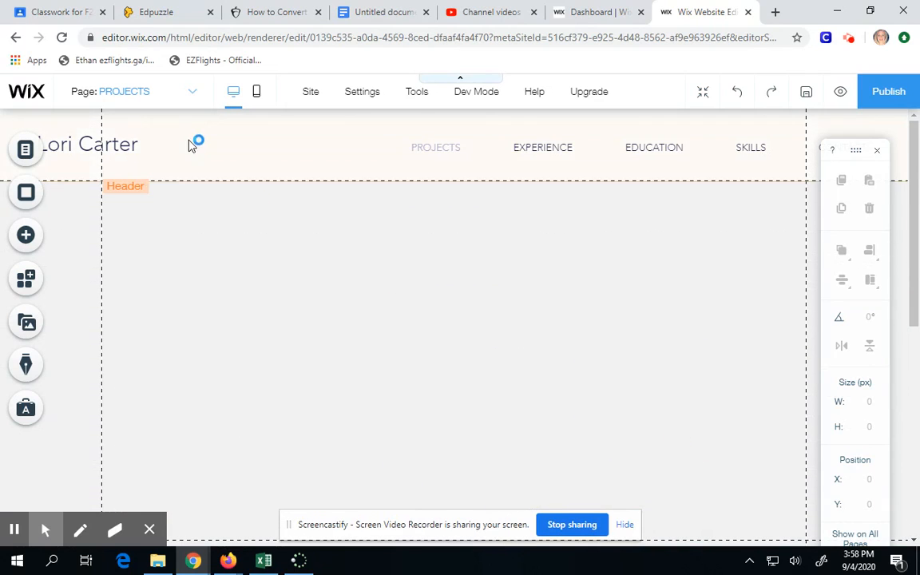
left_click(194, 95)
left_click(194, 95)
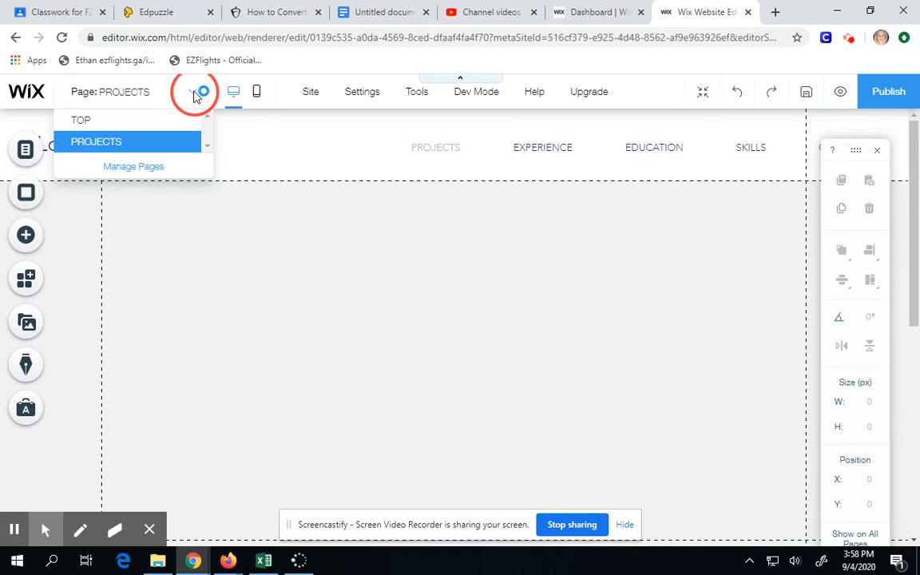
left_click(194, 95)
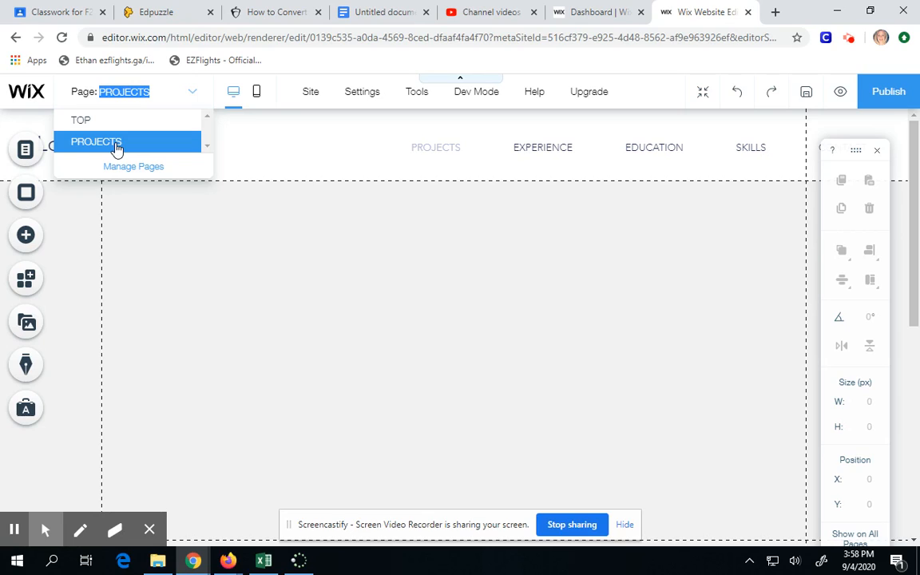
left_click(370, 288)
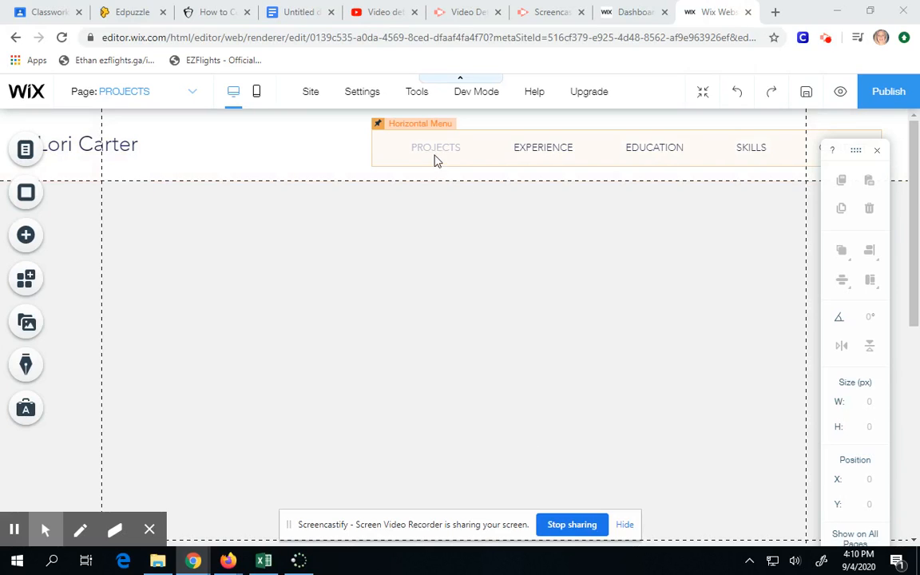
- Uncover the end of the header menu and reorder the site pages so PROJECTS sits between SKILLS and CONTACT
left_click_drag(855, 151, 855, 177)
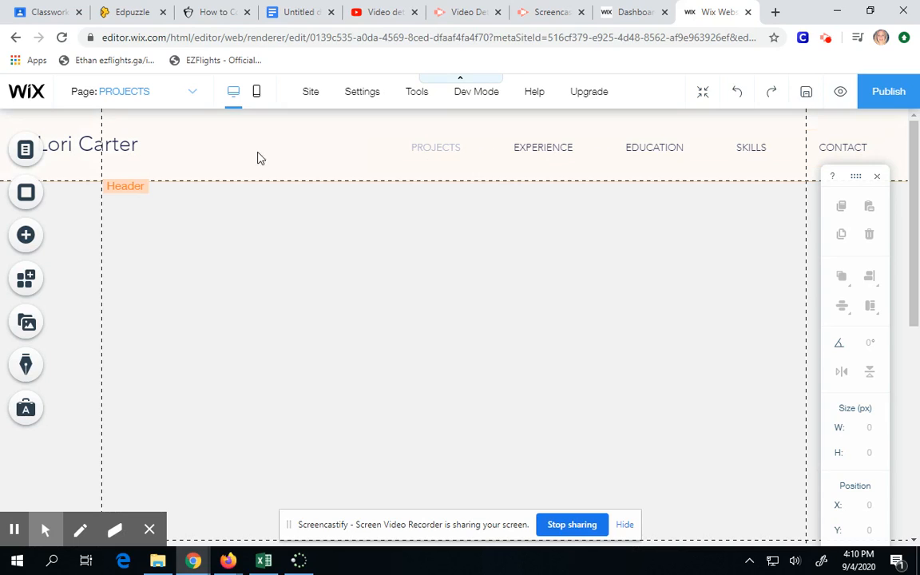
left_click(192, 94)
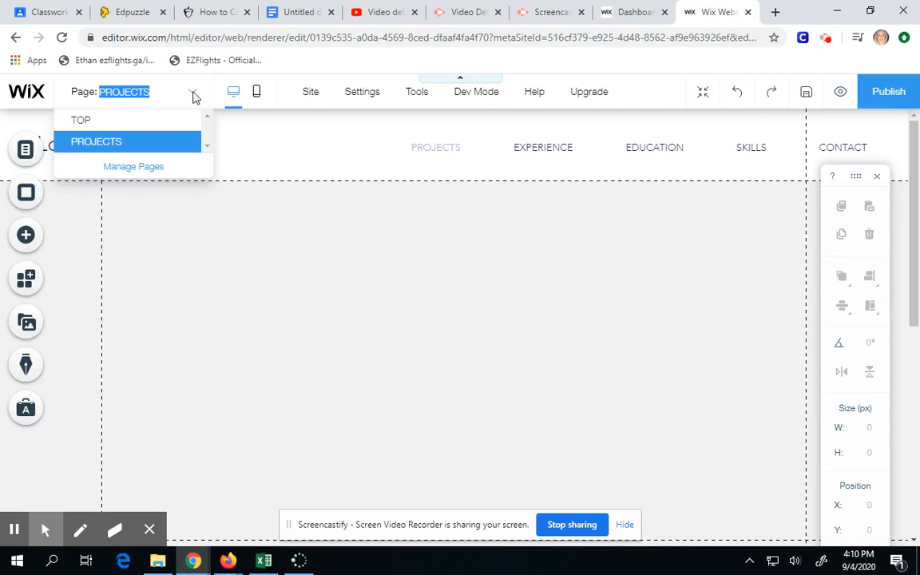
left_click(145, 169)
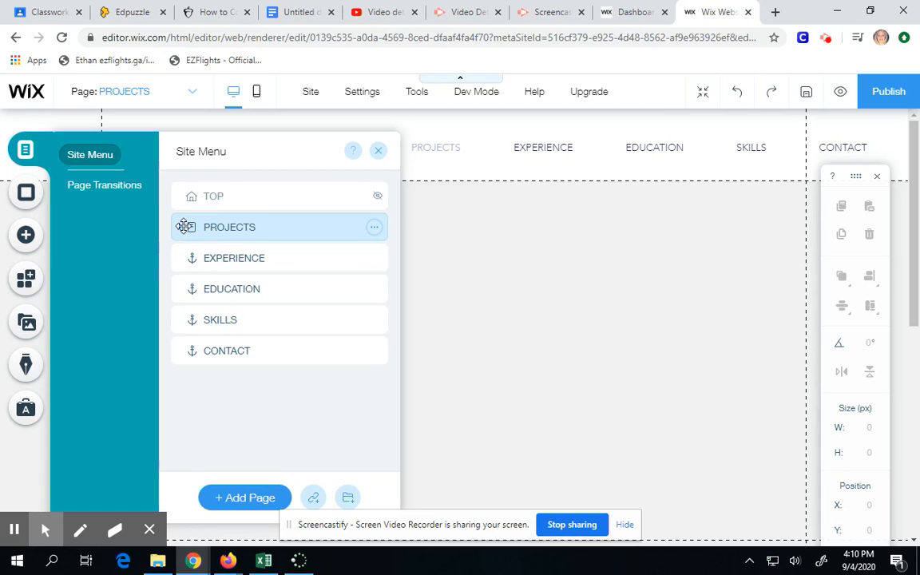
left_click(186, 228)
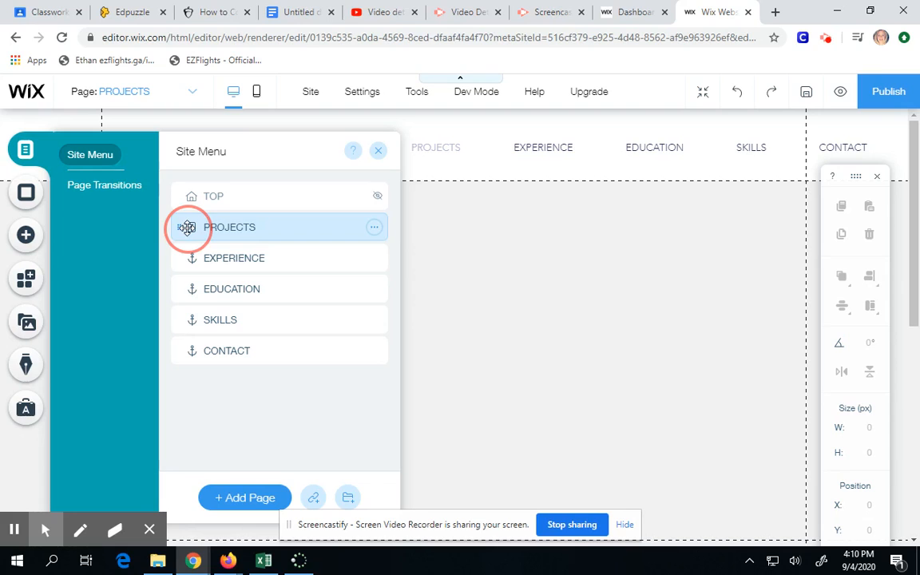
left_click_drag(186, 228, 192, 318)
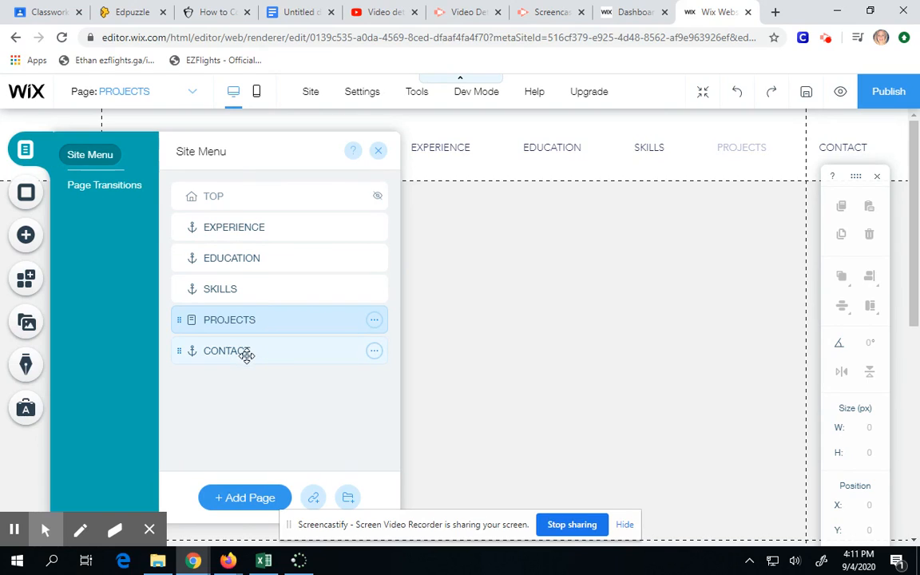
left_click(378, 151)
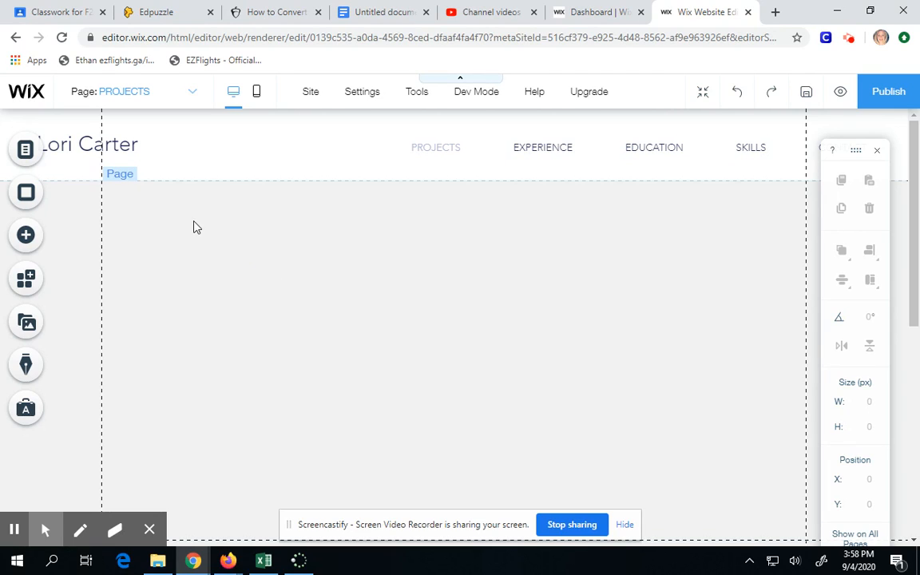
- Add a Narrow Title text element to the PROJECTS page and place it near the page's upper-left corner, at about X 30, Y 138
left_click(26, 238)
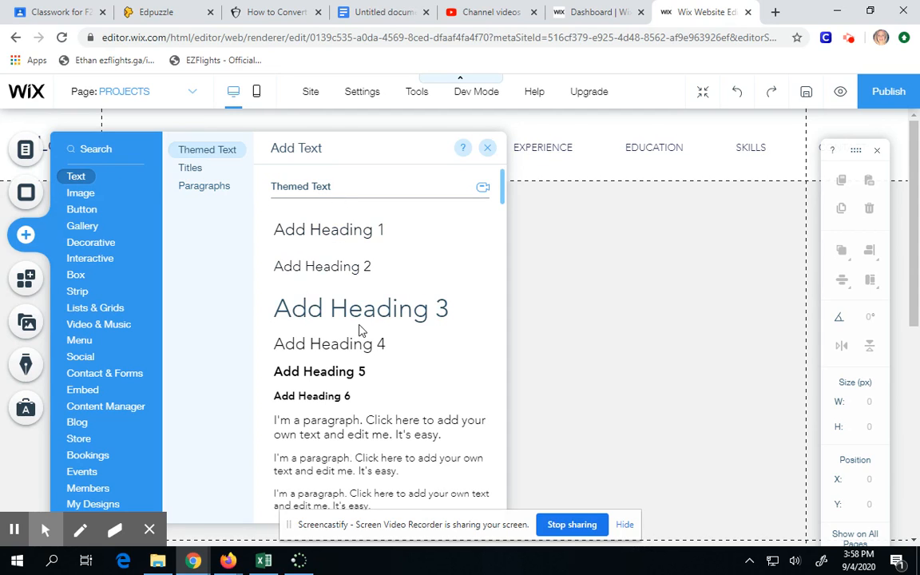
scroll(360, 328, "down", 4)
scroll(361, 330, "down", 4)
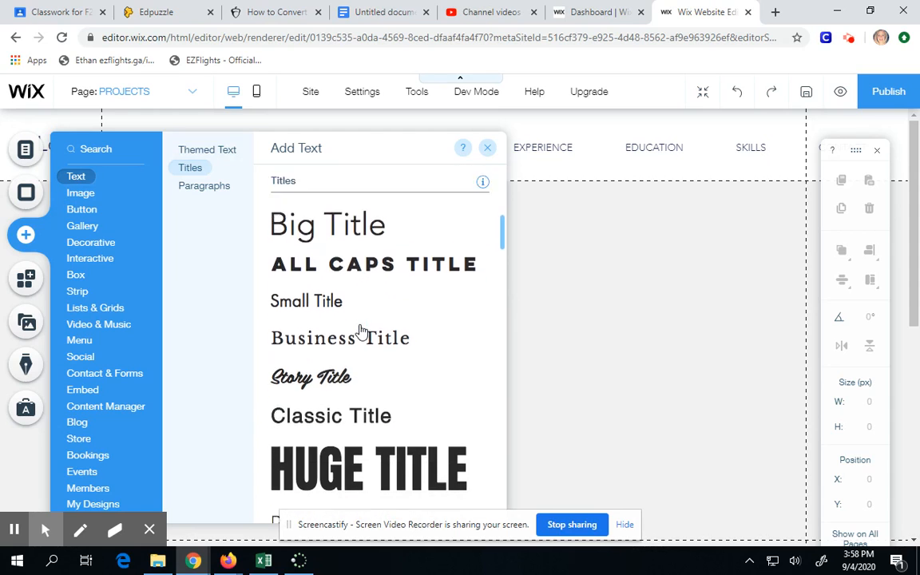
scroll(362, 330, "down", 4)
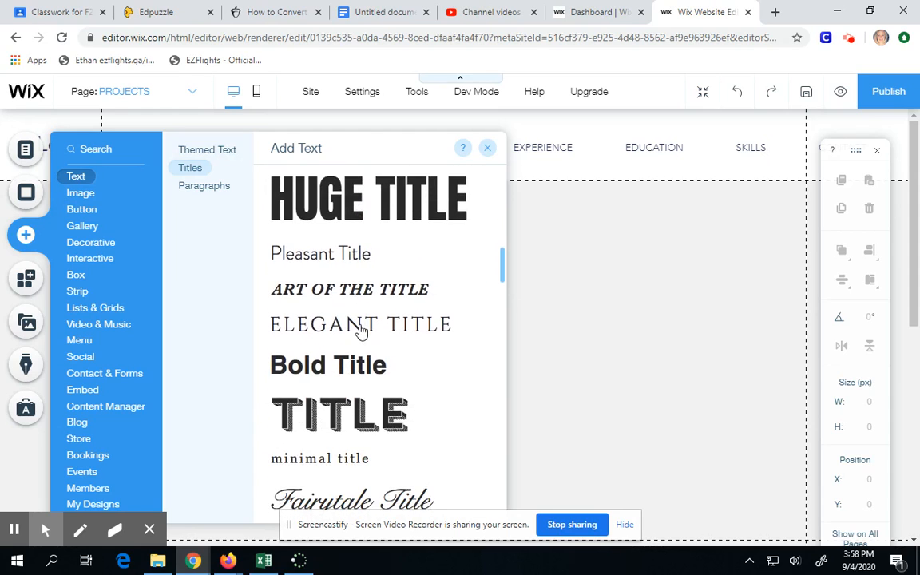
scroll(361, 330, "down", 4)
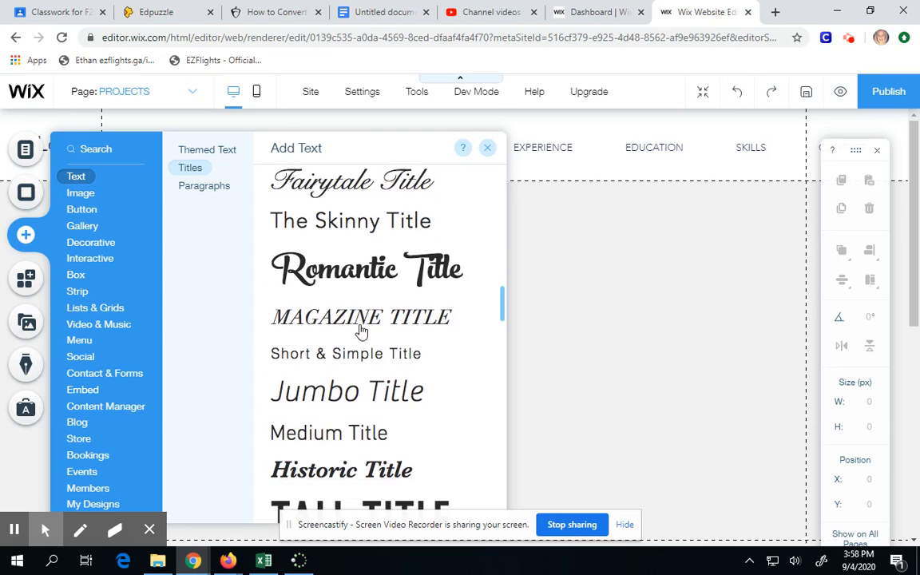
scroll(361, 330, "down", 3)
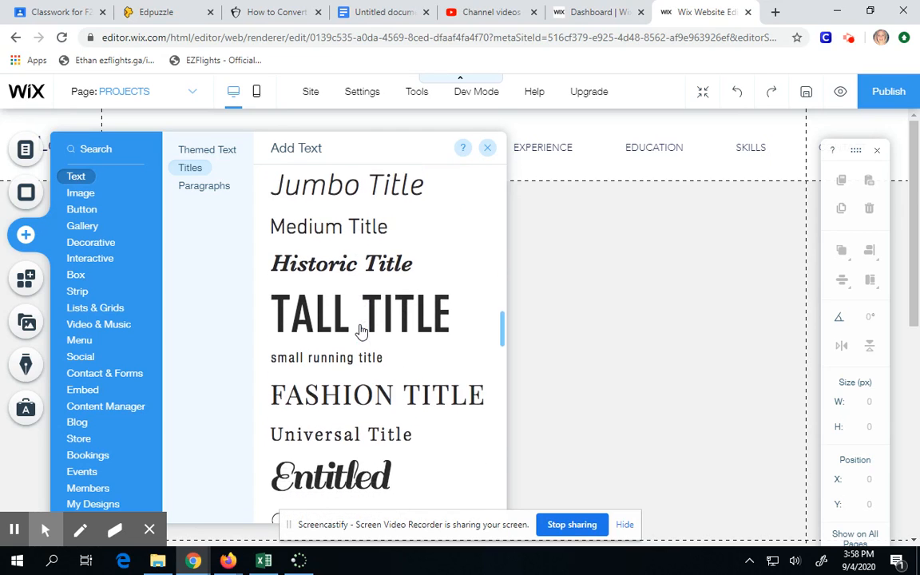
scroll(361, 330, "down", 3)
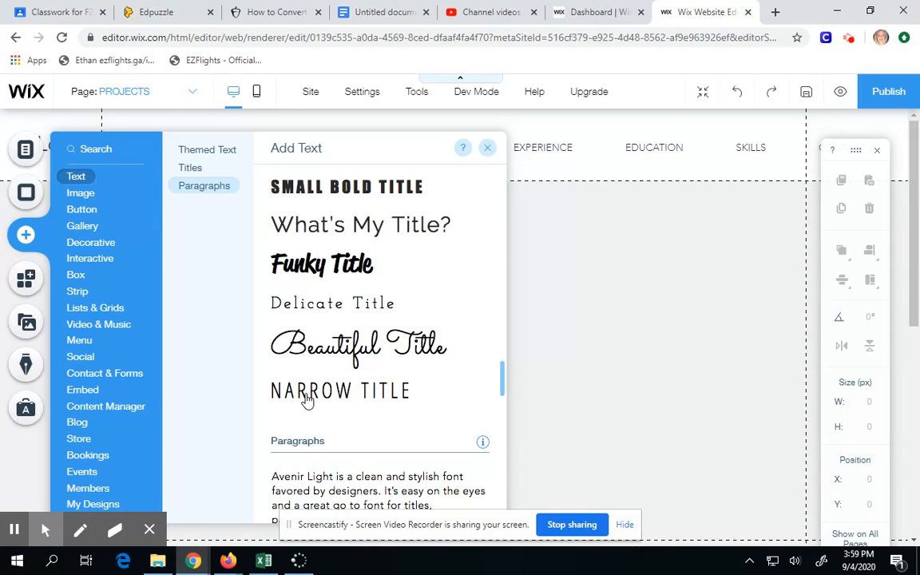
left_click_drag(309, 400, 562, 323)
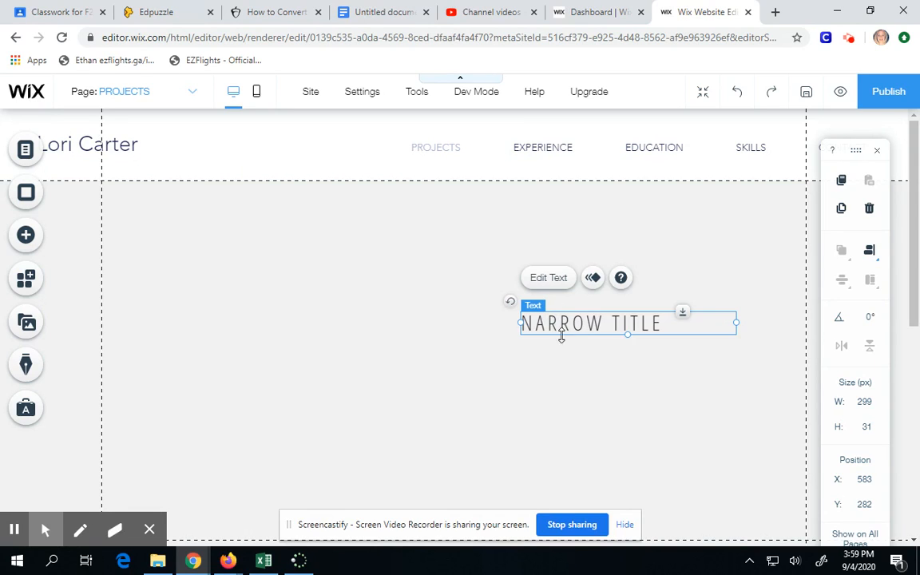
left_click_drag(559, 324, 230, 330)
left_click_drag(290, 358, 163, 219)
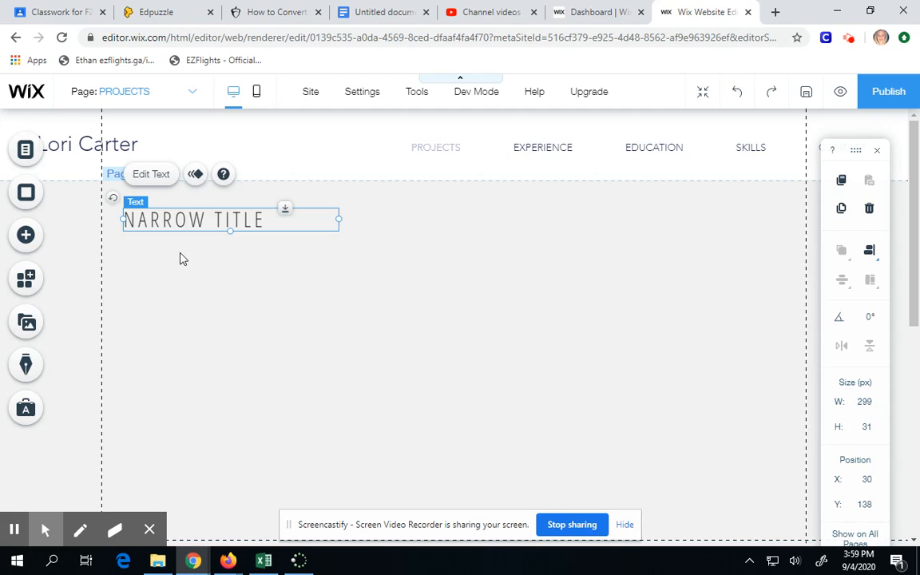
- Replace the title's placeholder text with "DIGITAL CITIZENSHIP CHILDREN'S BOOK"
left_click(151, 175)
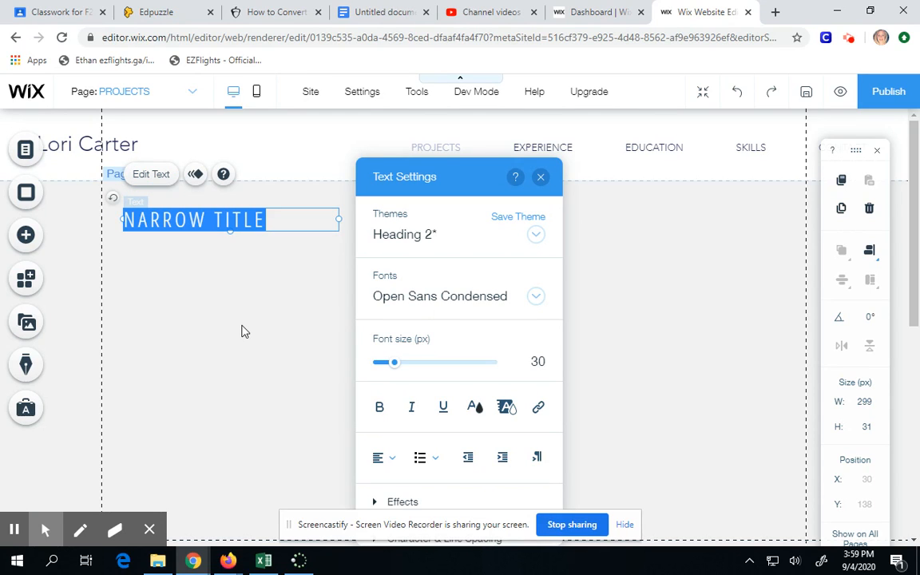
type("DI")
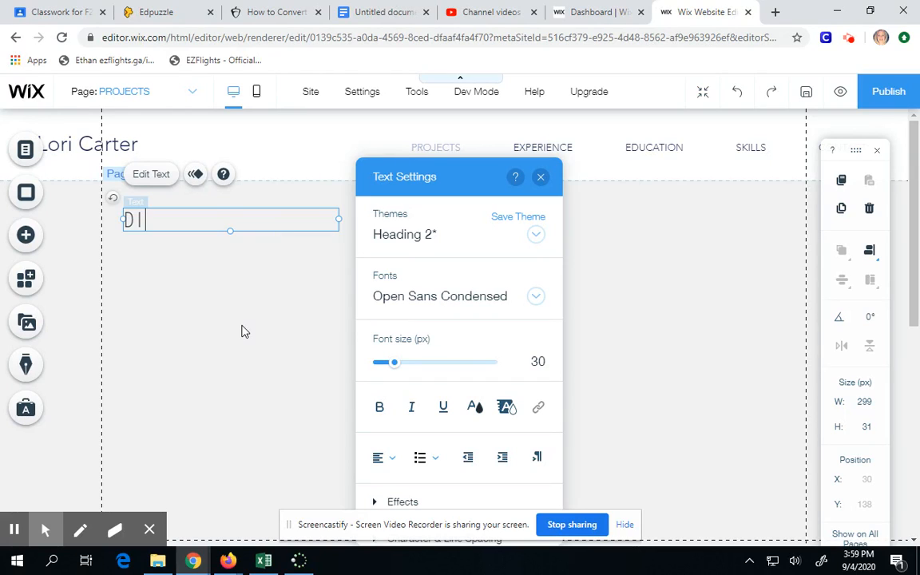
type("GITAL CITIZENSHIP")
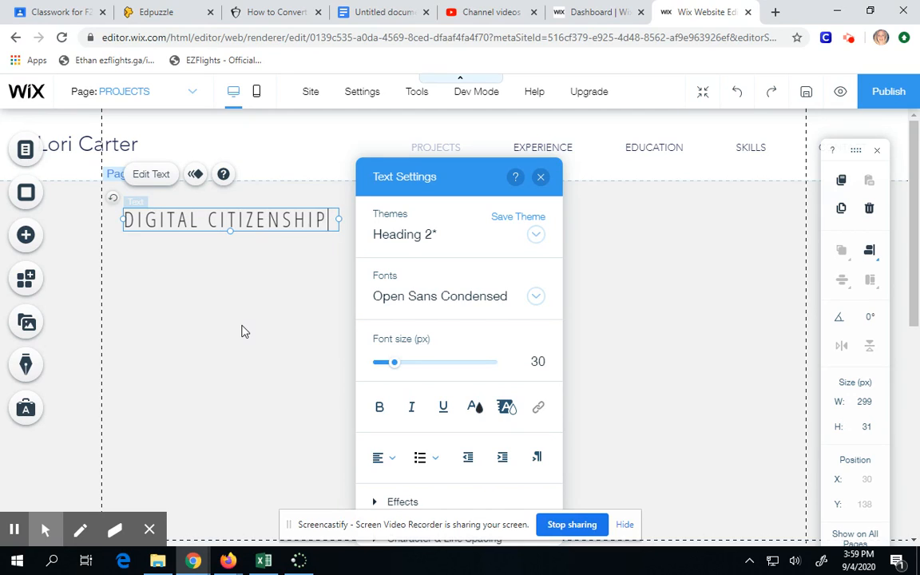
type(" CHILDR")
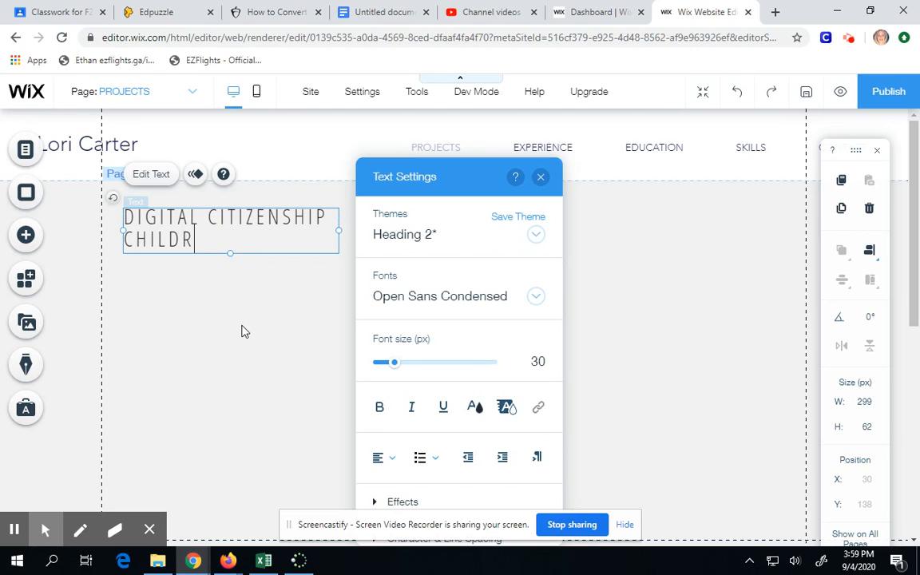
type("EN'S BOOK")
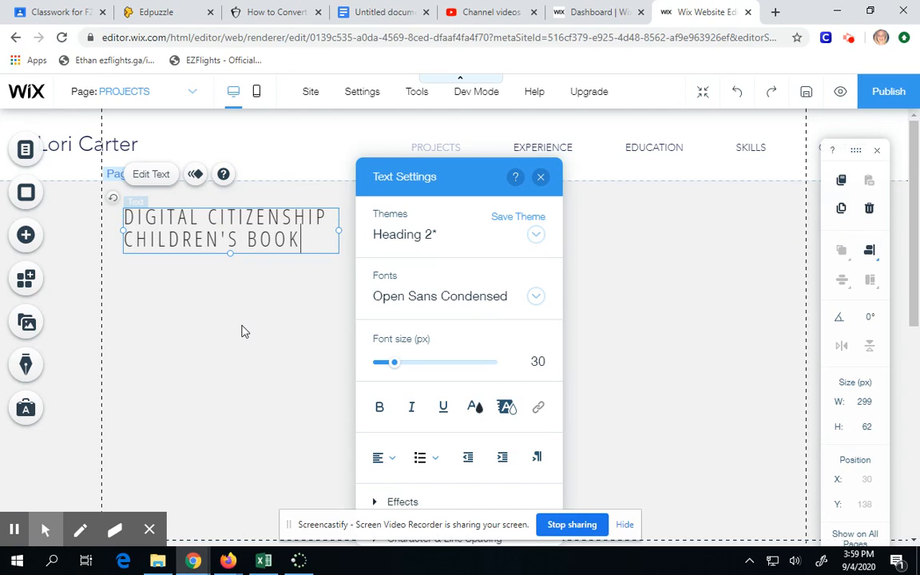
- Make the whole "DIGITAL CITIZENSHIP CHILDREN'S BOOK" title bold
left_click_drag(302, 242, 125, 216)
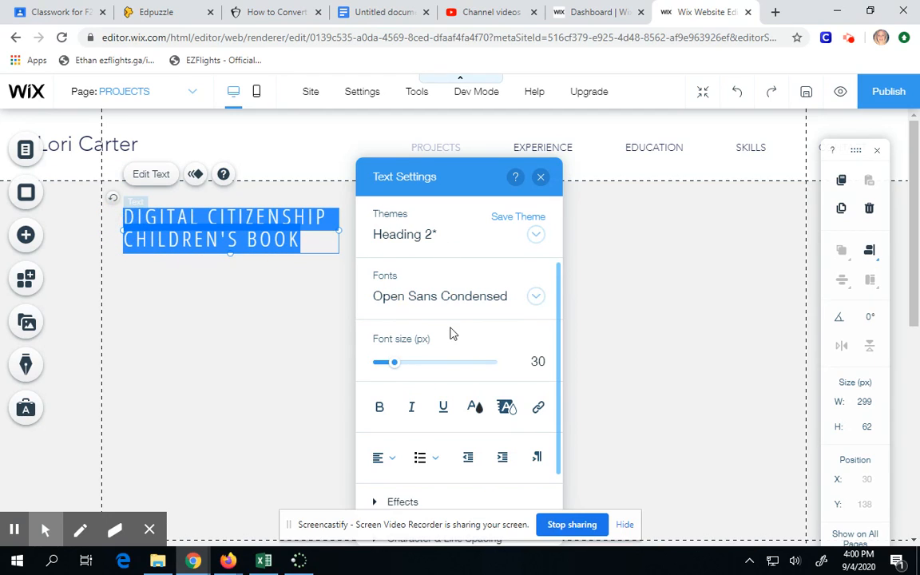
left_click_drag(558, 322, 554, 384)
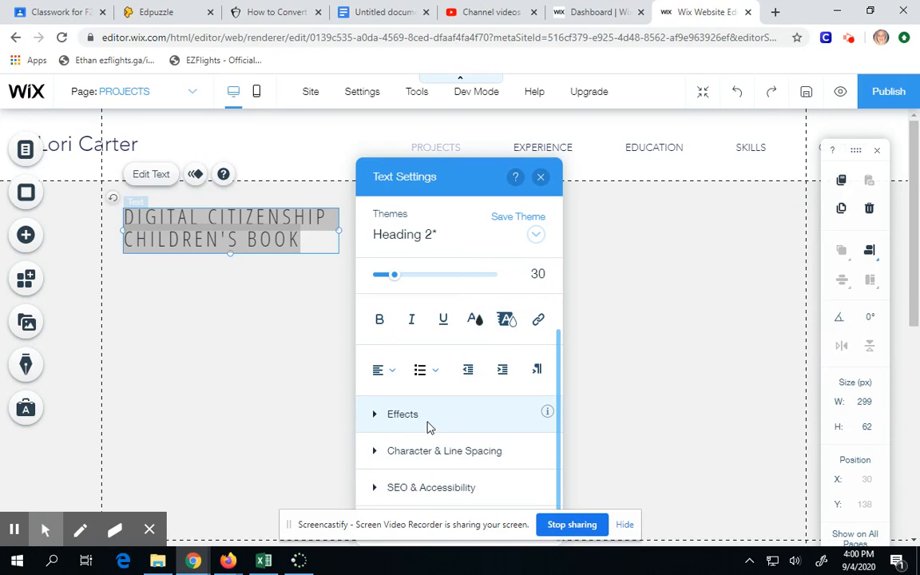
left_click(383, 322)
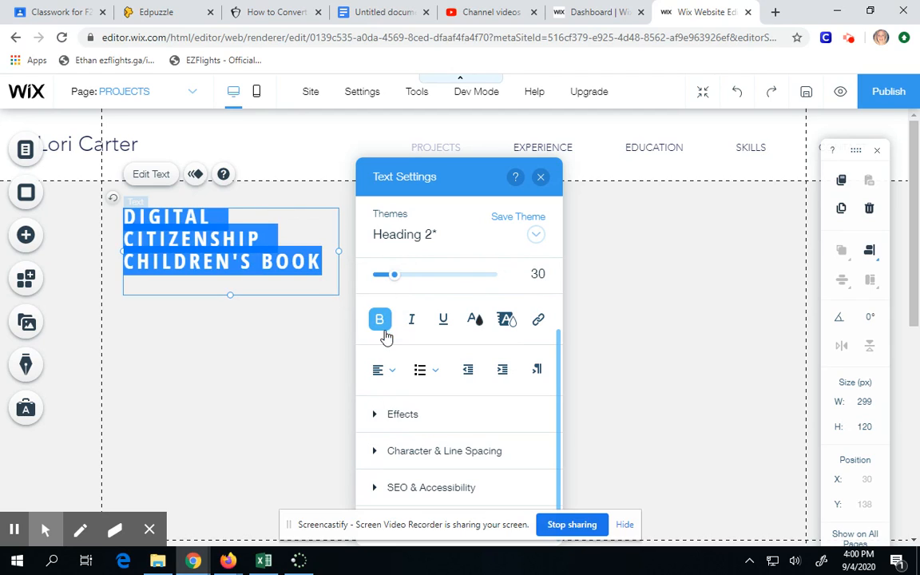
- Apply text effect A to the "DIGITAL CITIZENSHIP CHILDREN'S BOOK" title and widen its box so the title fits on one line
left_click(408, 417)
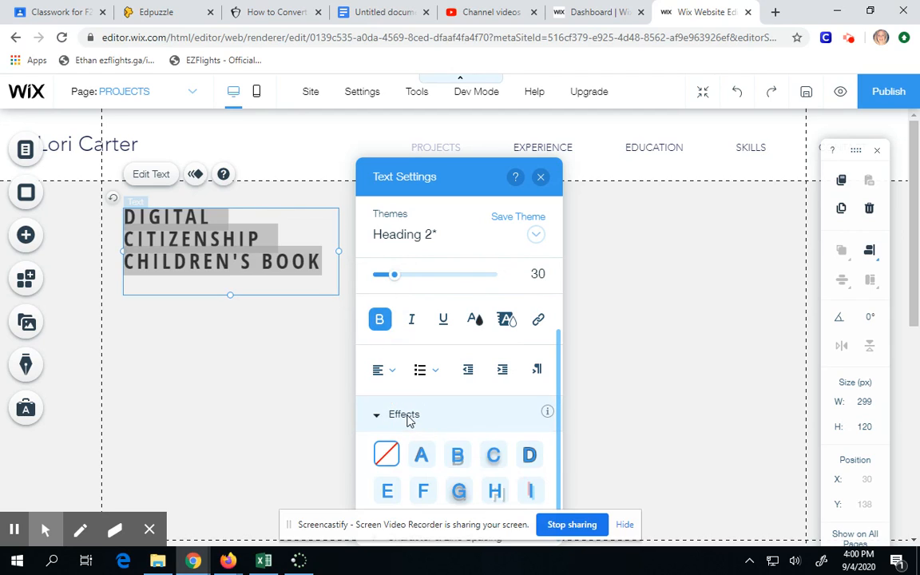
left_click(422, 460)
left_click(542, 179)
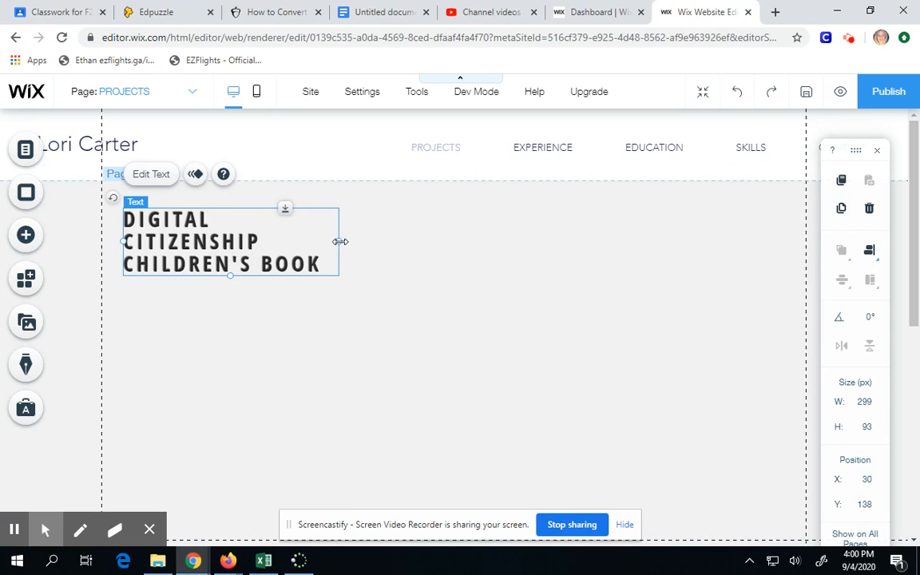
left_click_drag(341, 241, 585, 236)
left_click(270, 301)
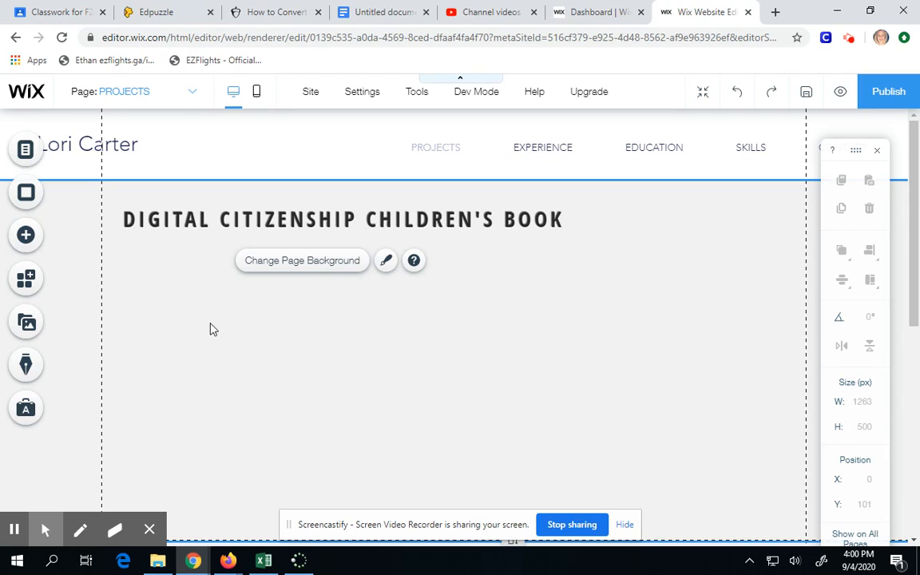
- Add a single YouTube video player to the PROJECTS page and place it beneath the title at about X 109, Y 193
left_click(25, 236)
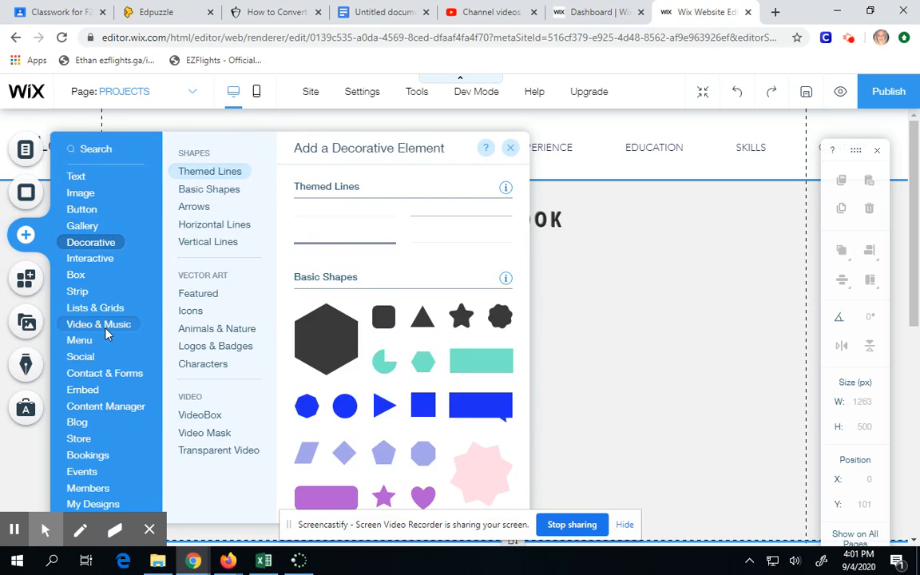
mouse_move(105, 332)
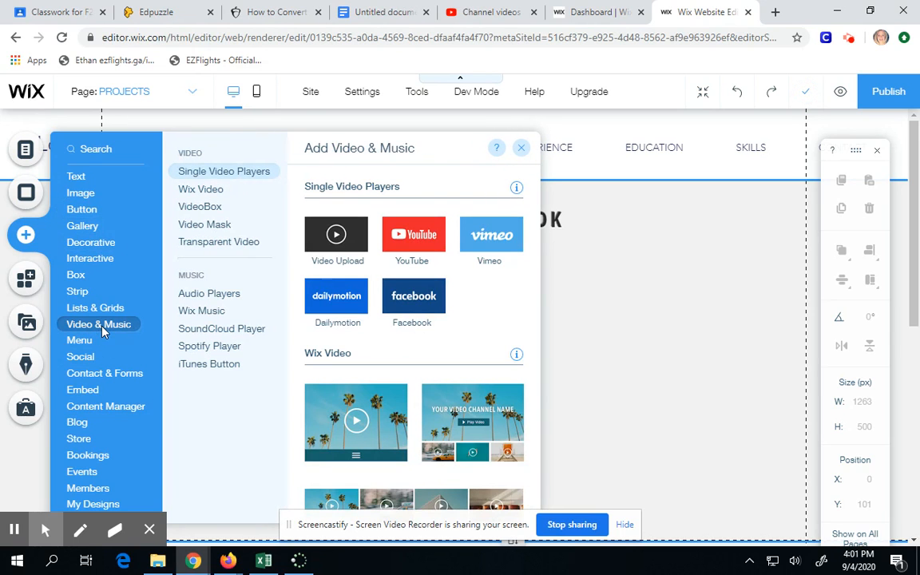
left_click(181, 326)
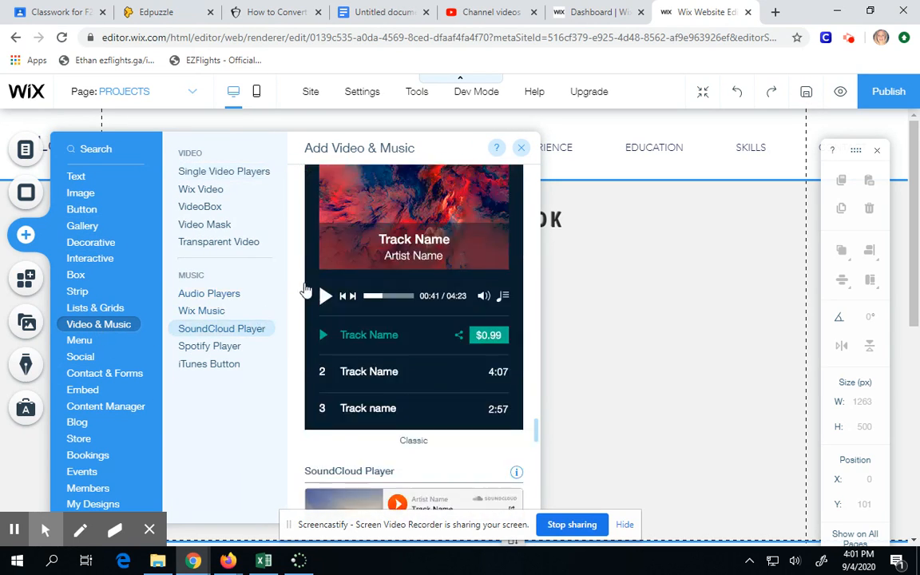
left_click(217, 174)
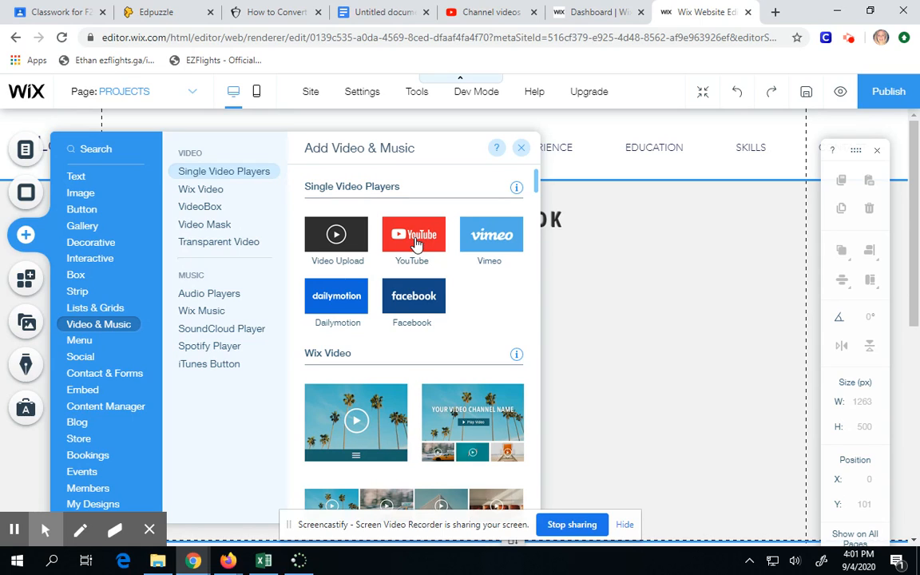
left_click_drag(413, 242, 304, 309)
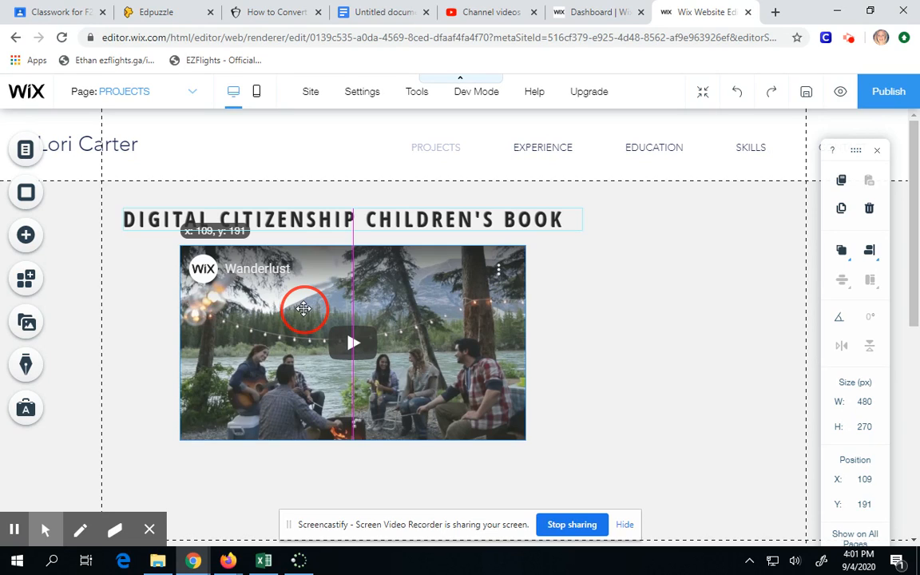
mouse_move(303, 309)
left_mouse_down()
mouse_move(410, 310)
mouse_move(289, 309)
mouse_move(300, 310)
left_mouse_up()
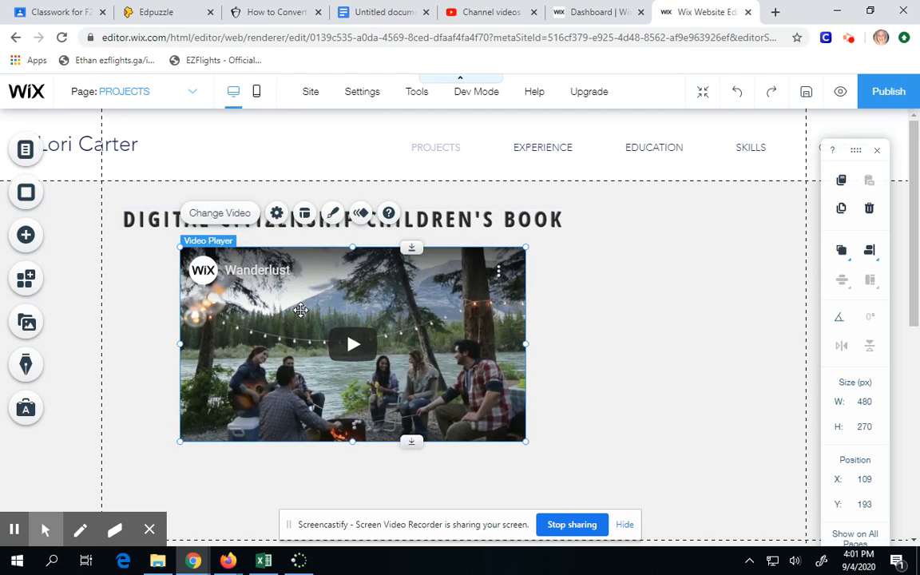
- Try to replace the sample video's web address with the copied link in the video player's settings
left_click(220, 217)
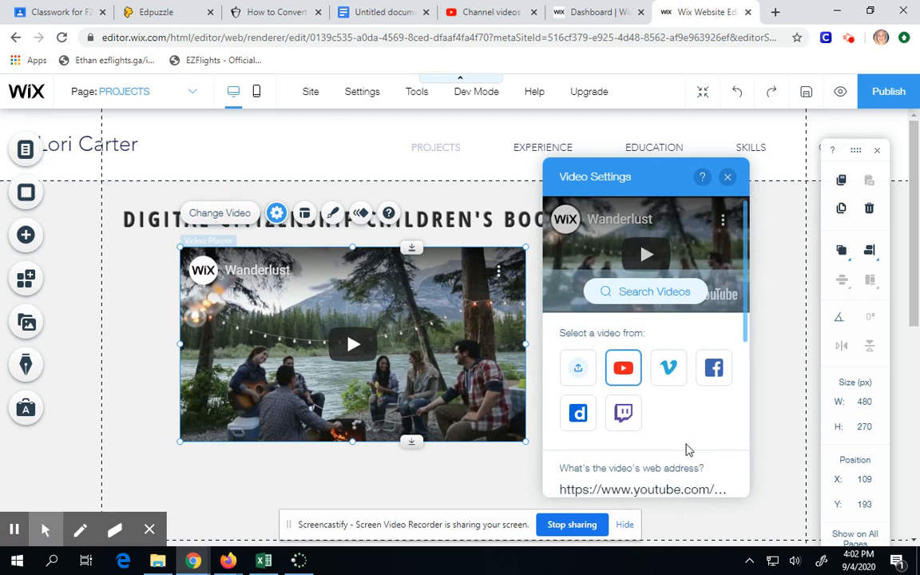
scroll(688, 448, "down", 1)
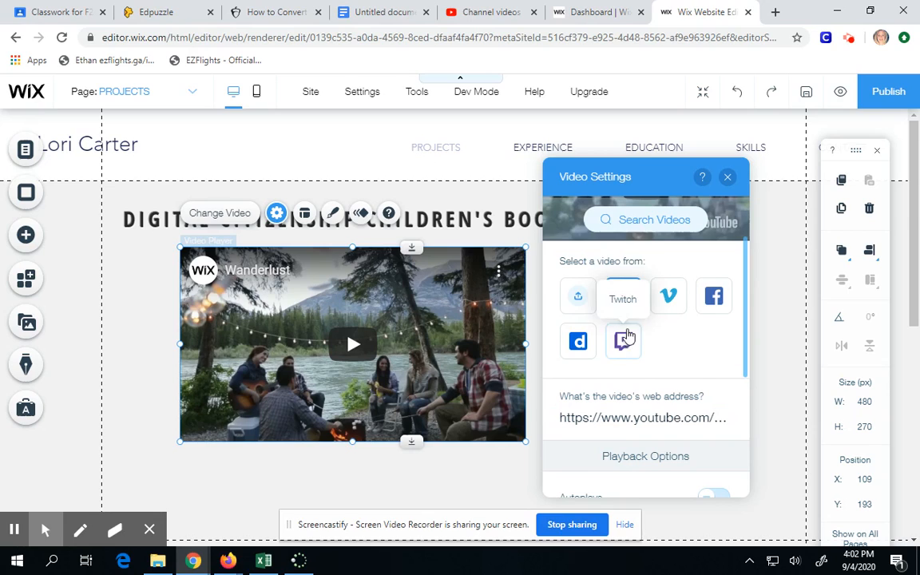
left_click(616, 417)
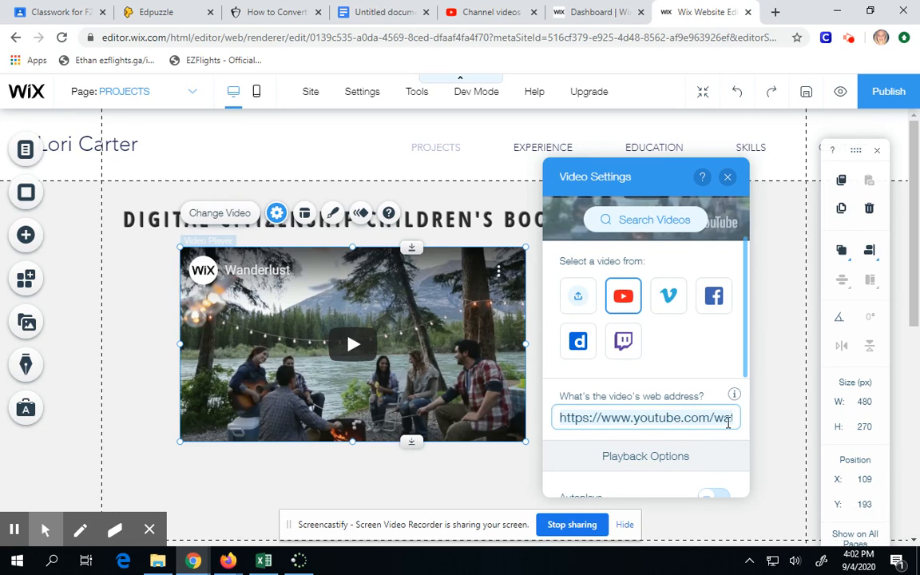
key("ctrl+a")
key("BackSpace")
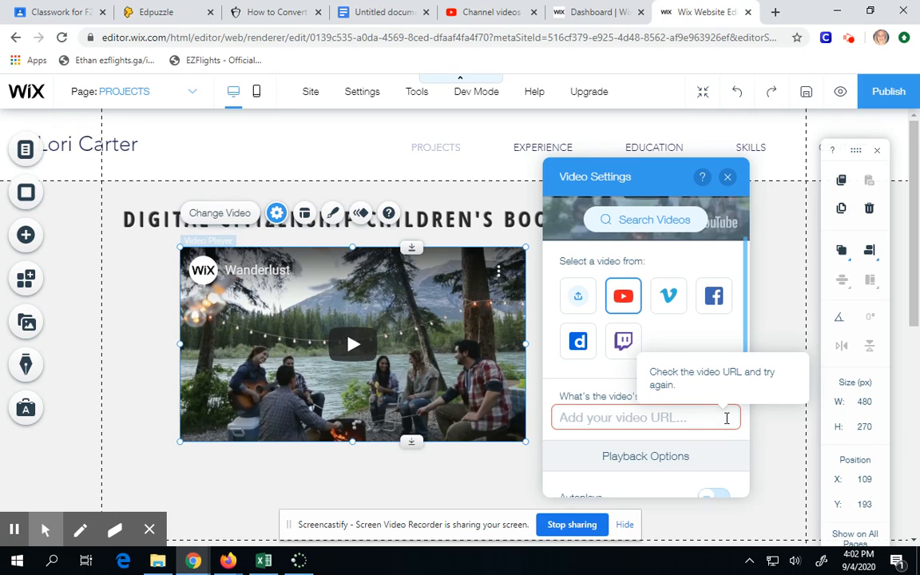
key("ctrl+v")
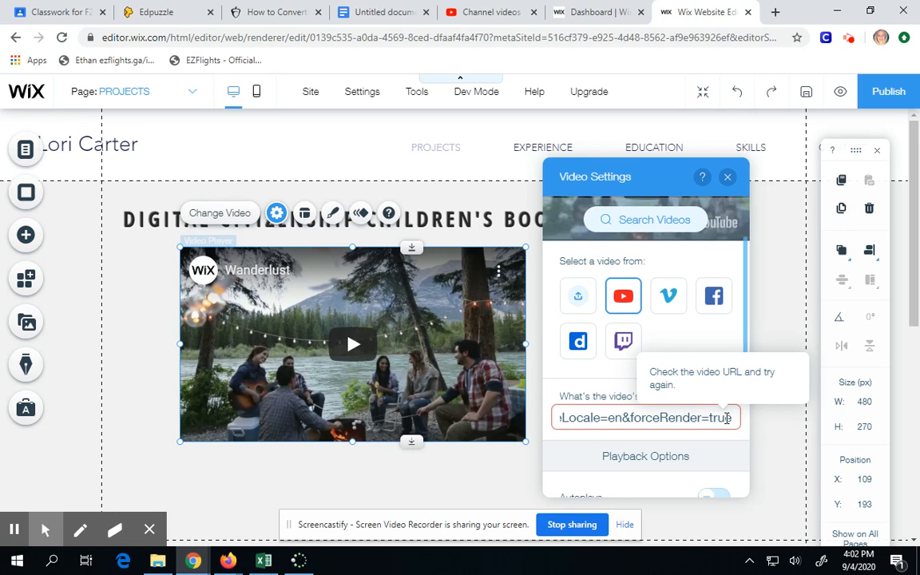
- Fill in the video description with the text beginning "Do you think that abortion" and close the video settings
scroll(718, 419, "down", 2)
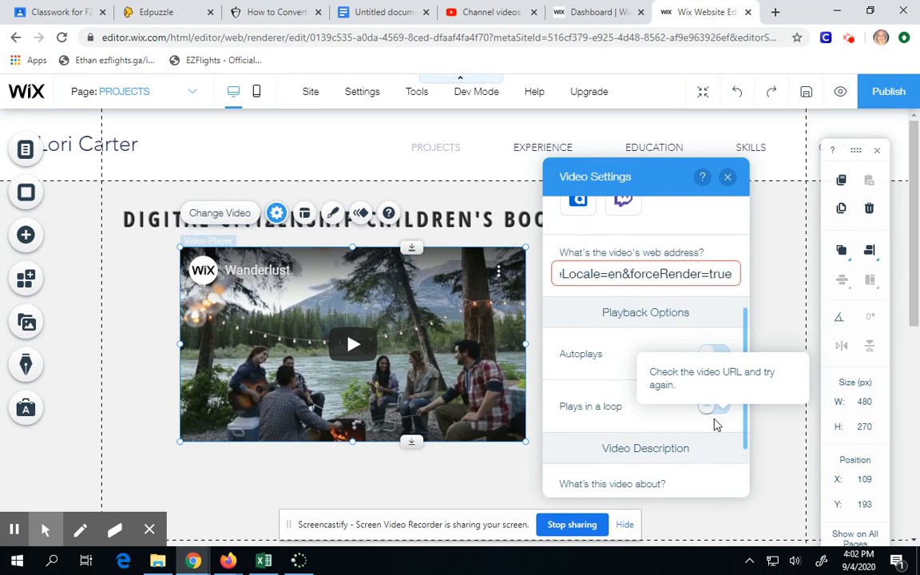
scroll(617, 341, "down", 1)
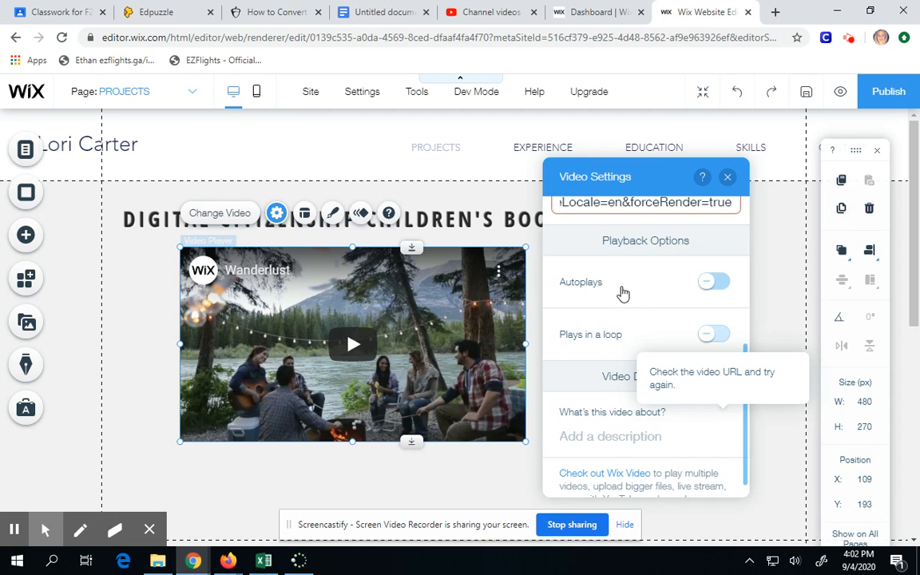
scroll(623, 294, "down", 1)
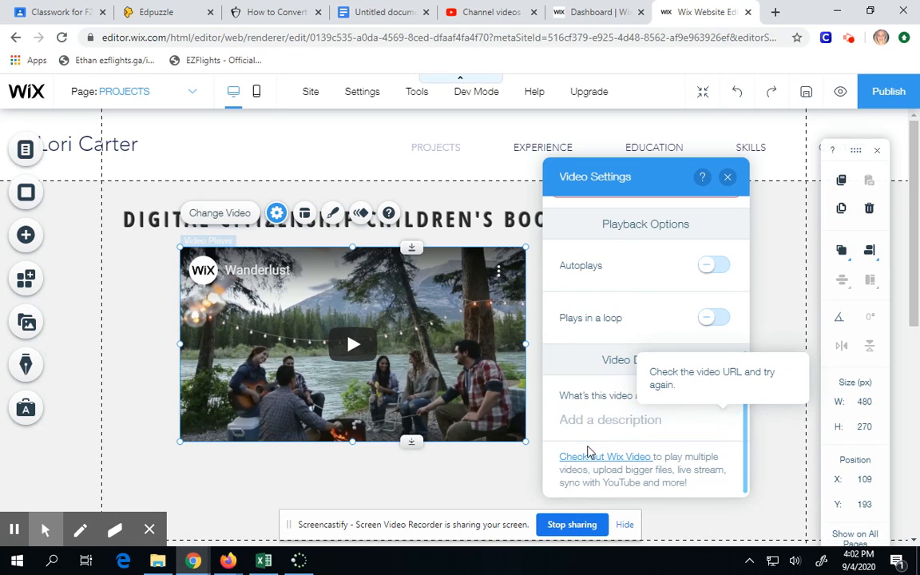
left_click(582, 417)
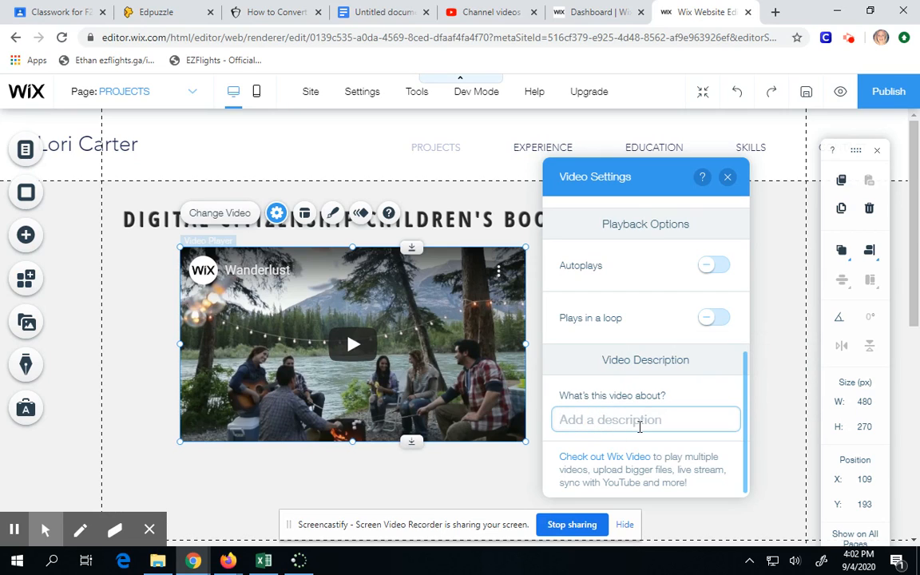
left_click(746, 405)
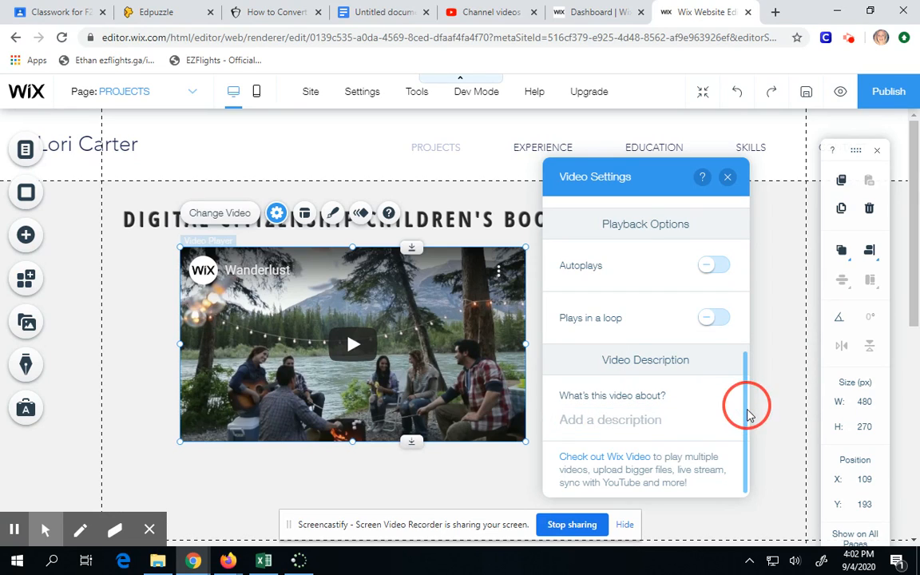
left_click(631, 425)
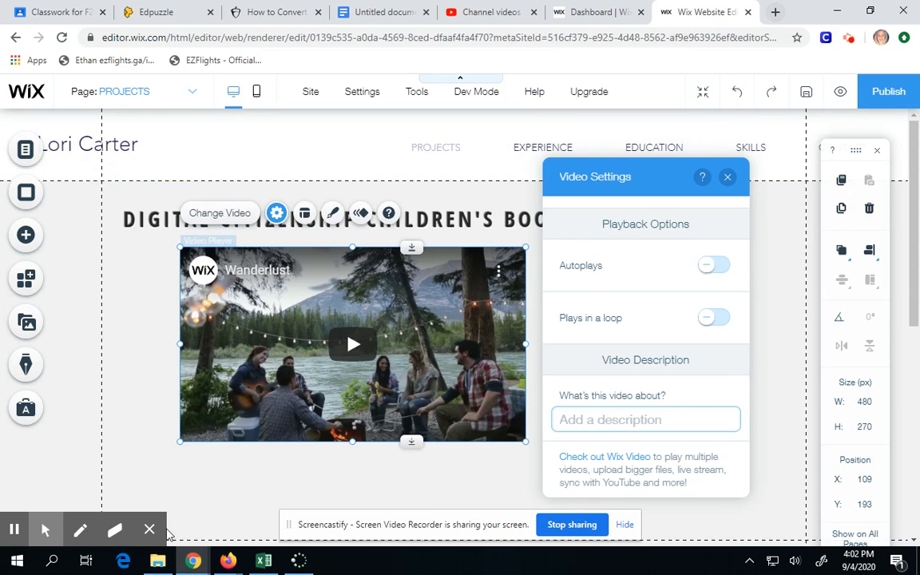
left_click(14, 530)
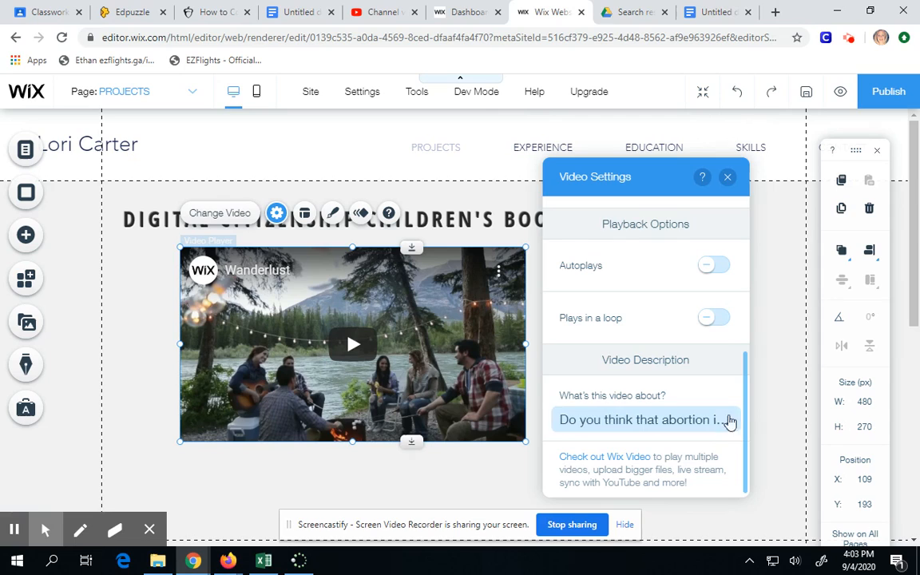
left_click(725, 176)
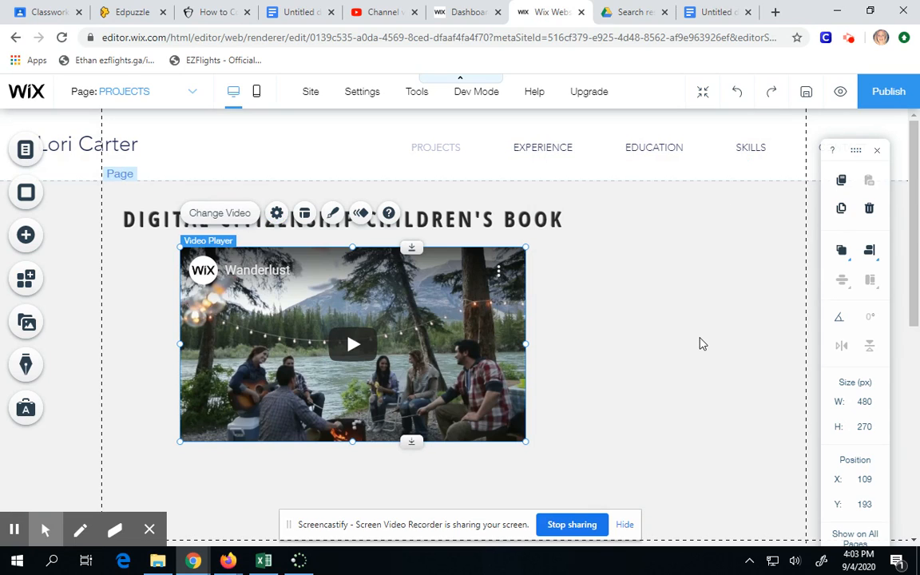
- Publish the portfolio site and open the PROJECTS page on the live site
left_click(895, 96)
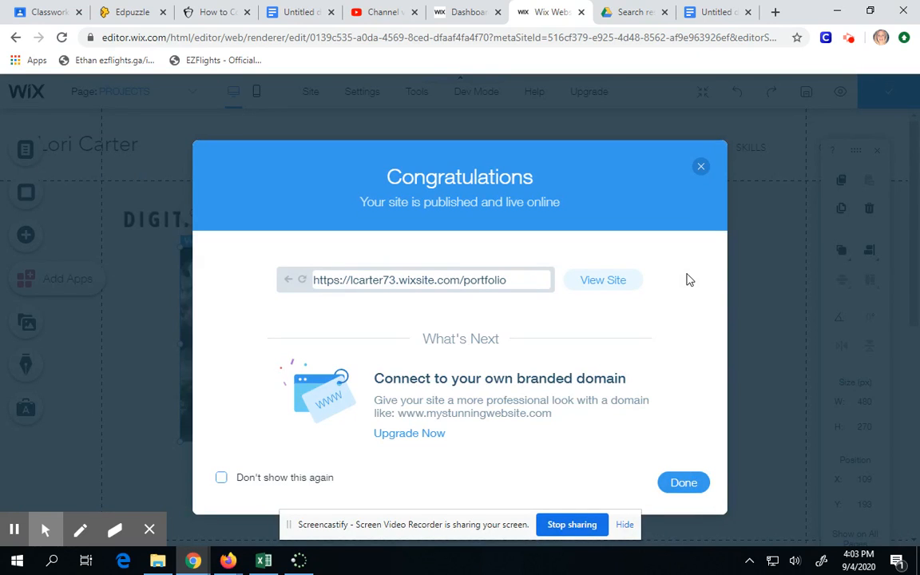
left_click(607, 284)
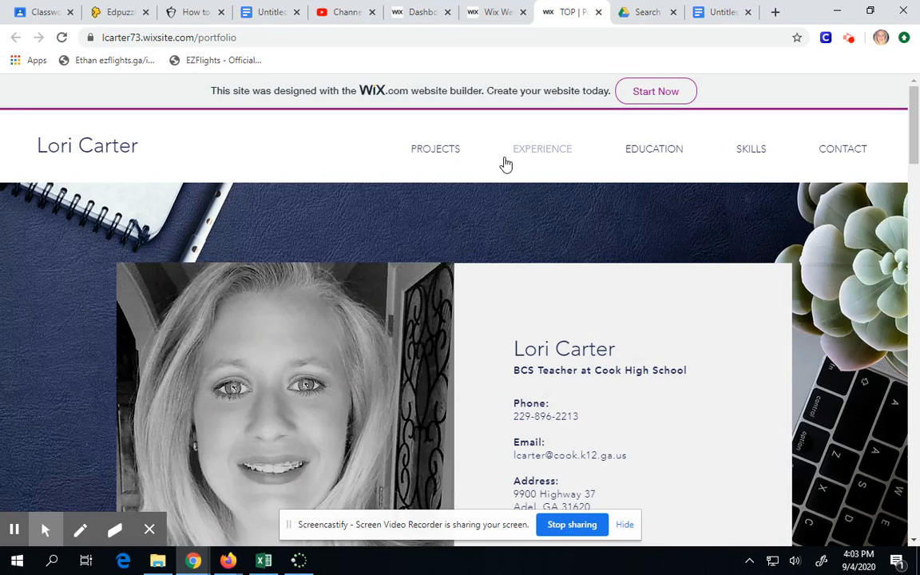
left_click(439, 158)
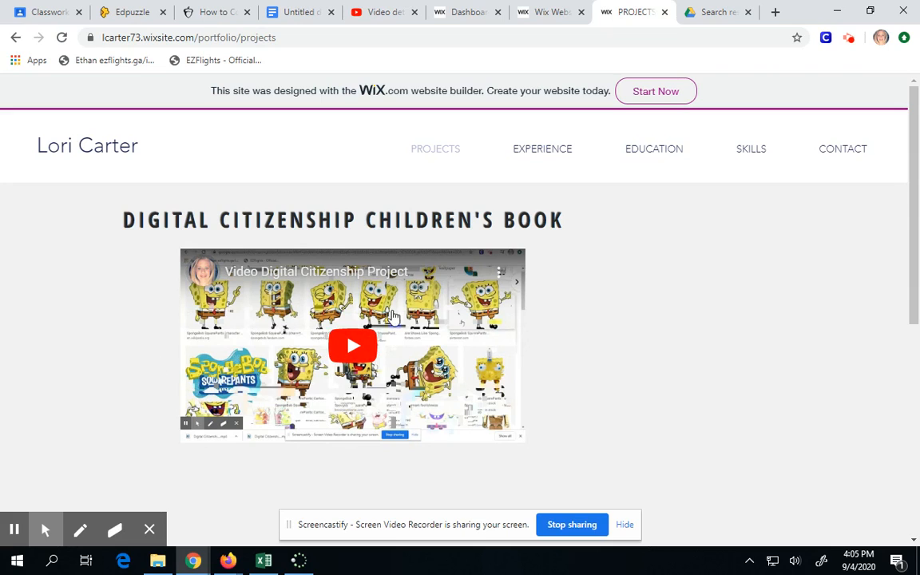
- Test the embedded video's playback on the live PROJECTS page and the header links between the home page and PROJECTS
left_click(354, 352)
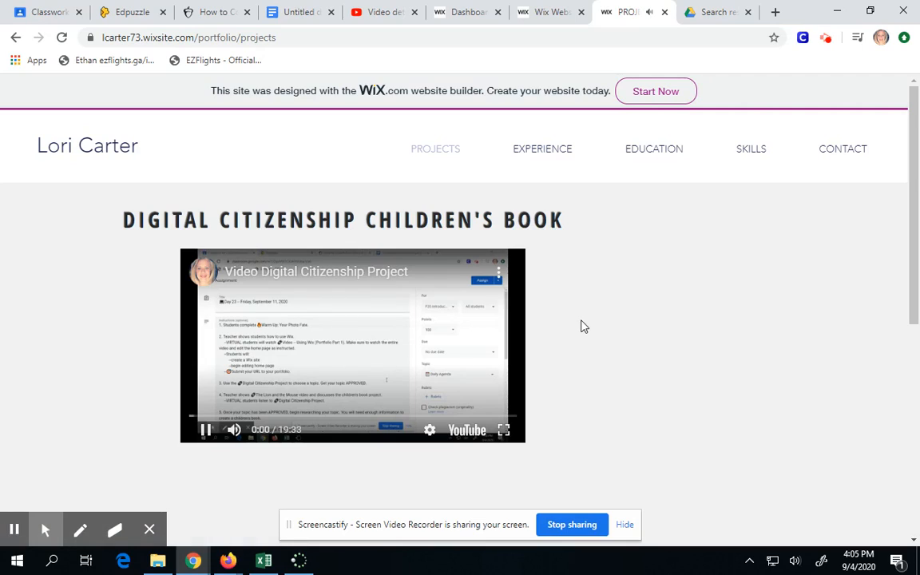
left_click(206, 431)
scroll(659, 394, "down", 3)
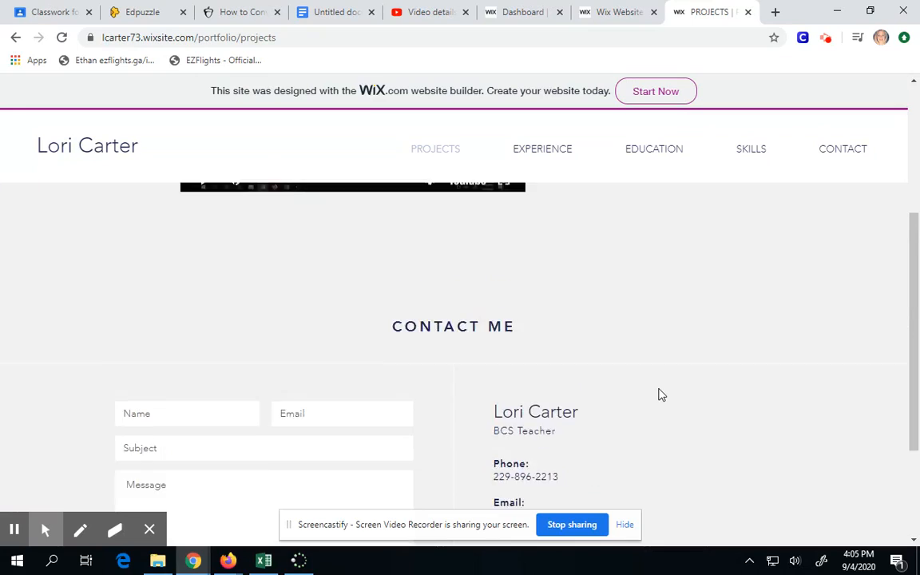
scroll(662, 395, "up", 3)
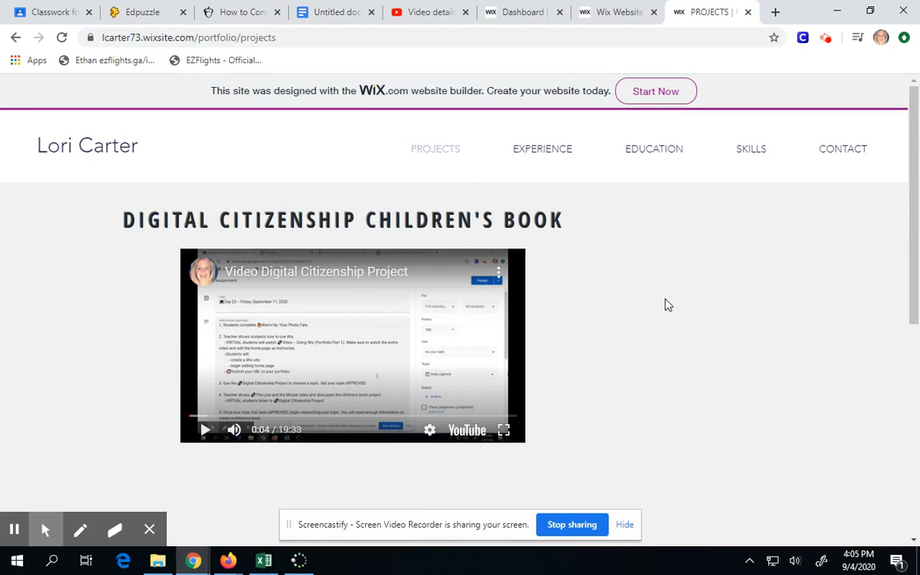
left_click(90, 154)
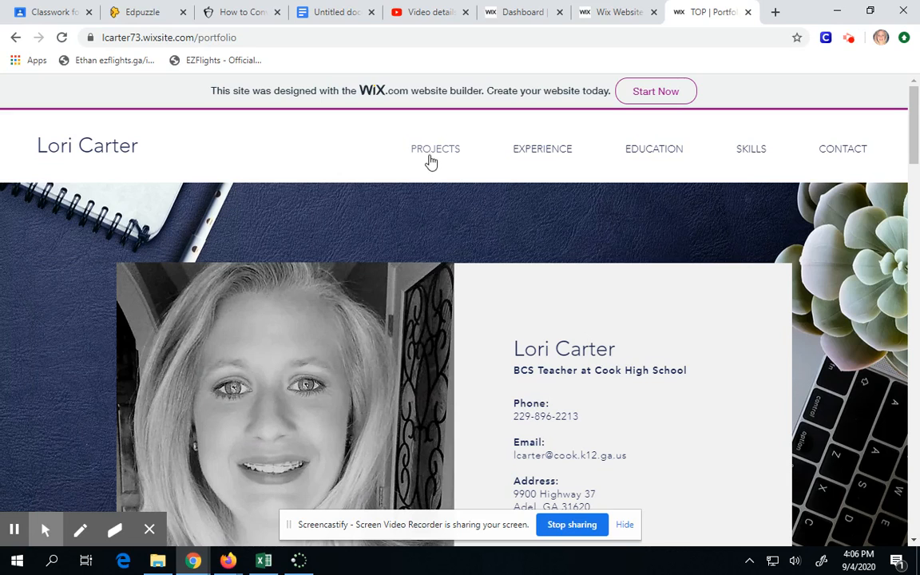
left_click(431, 159)
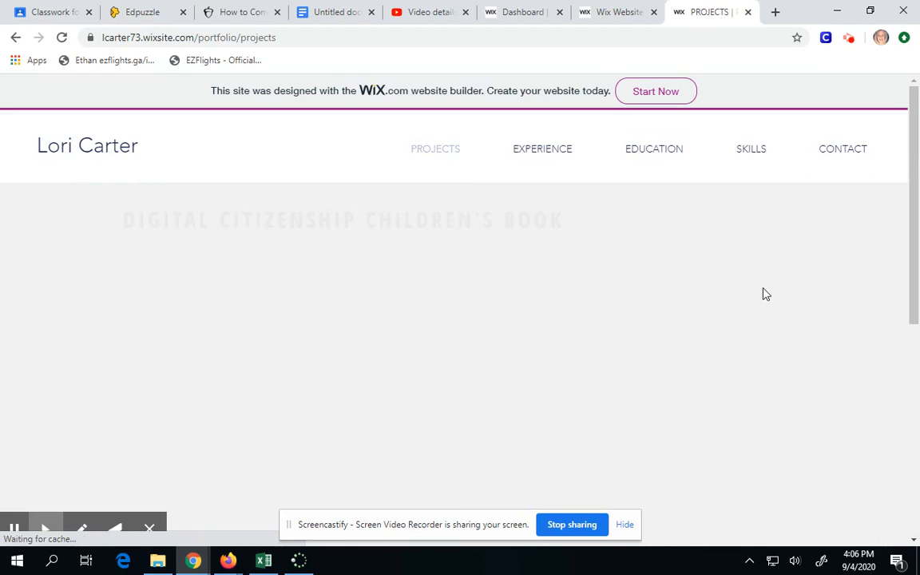